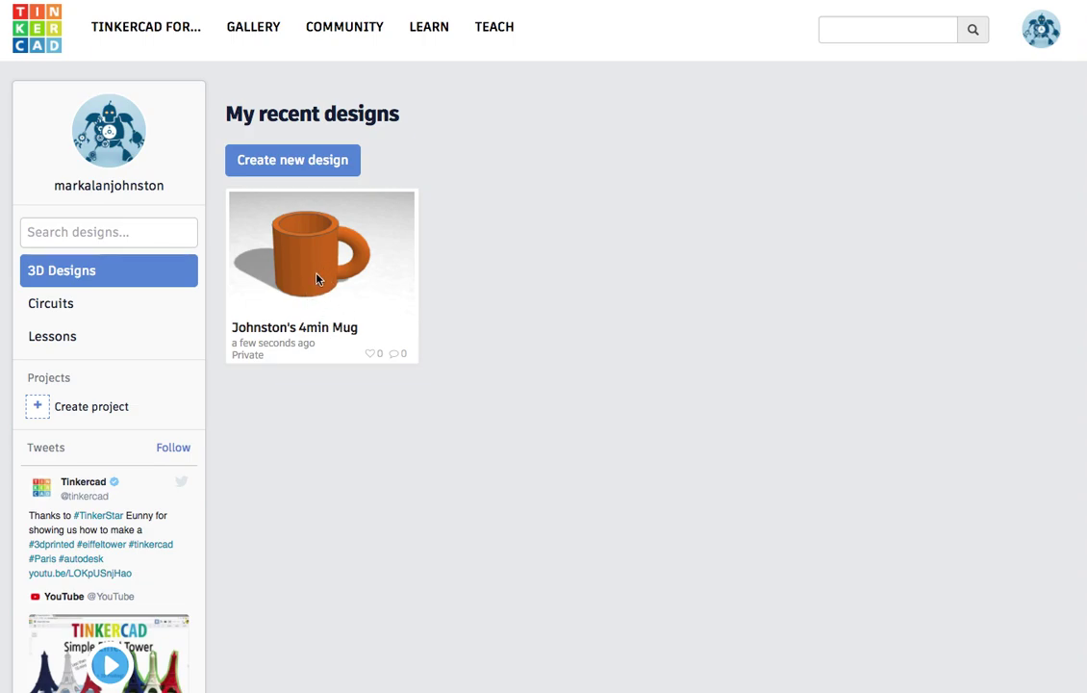
- Create a new blank design, which opens as 'Fabulous Bigery' with an empty workplane
click(317, 165)
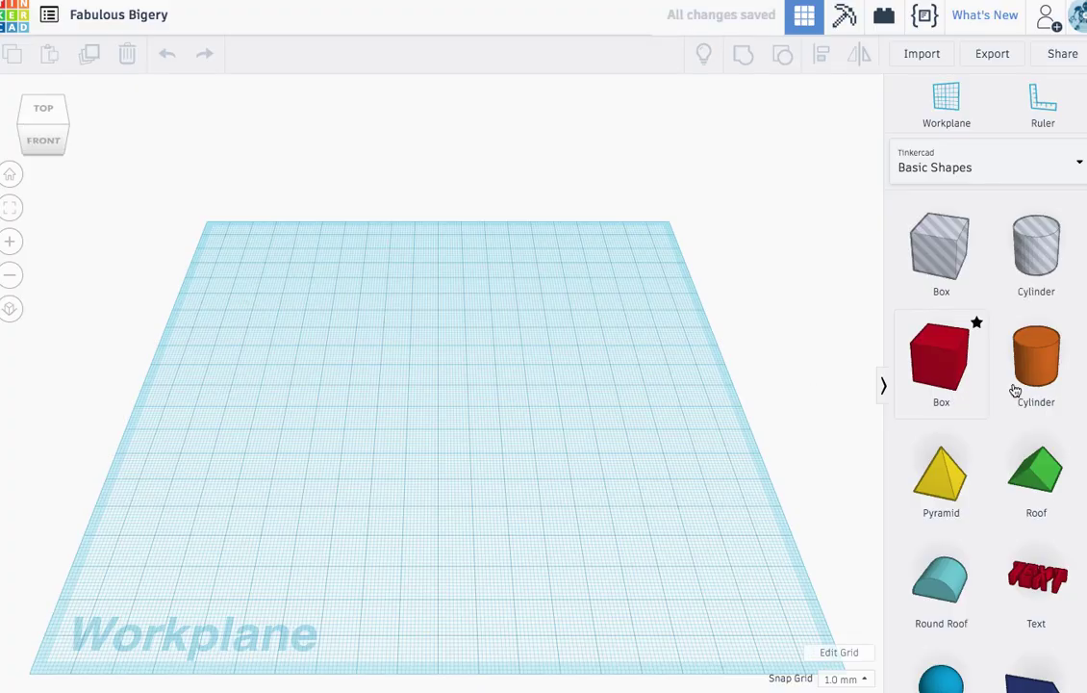
- Place an orange solid cylinder on the workplane and scale its footprint to 42 × 42 mm
click(1036, 359)
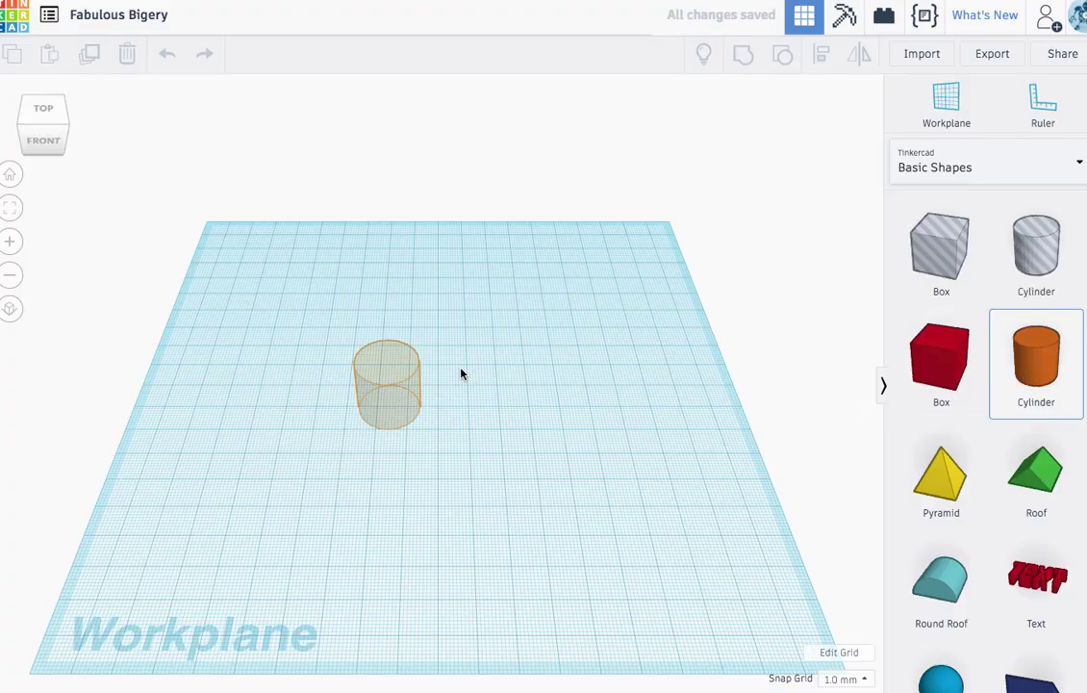
click(418, 360)
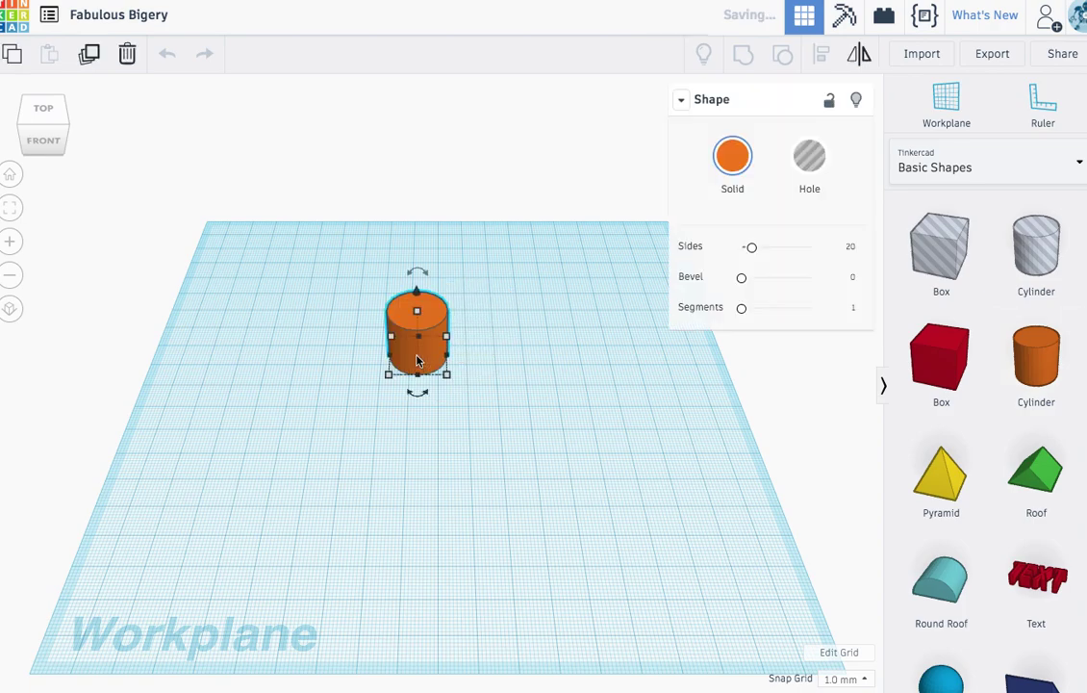
drag(446, 379, 497, 424)
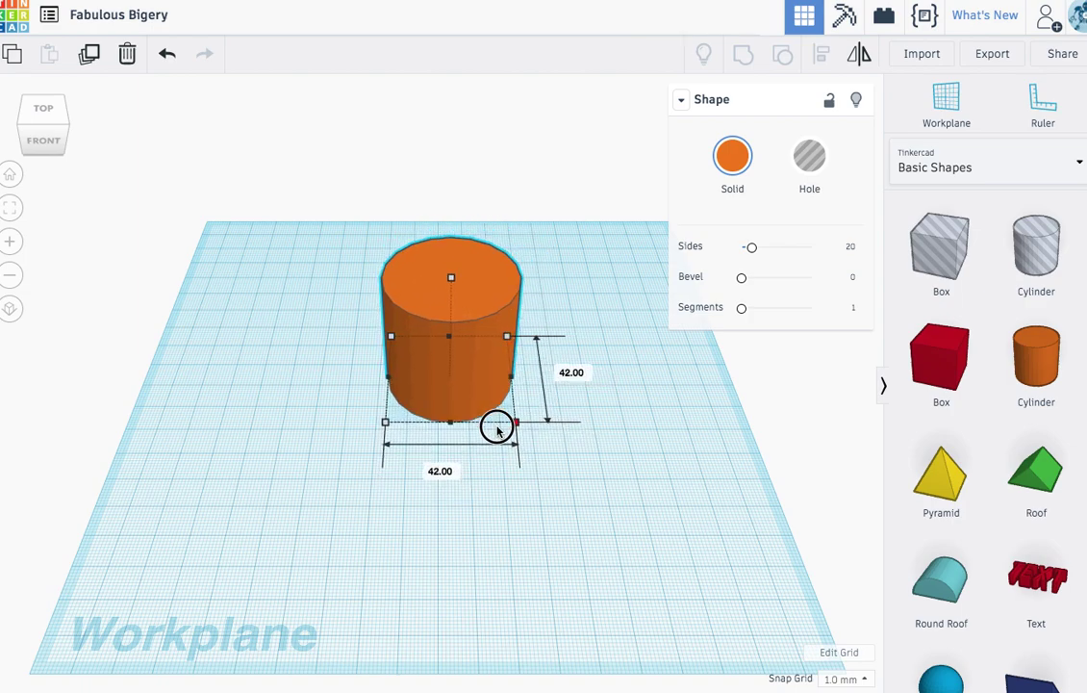
click(600, 450)
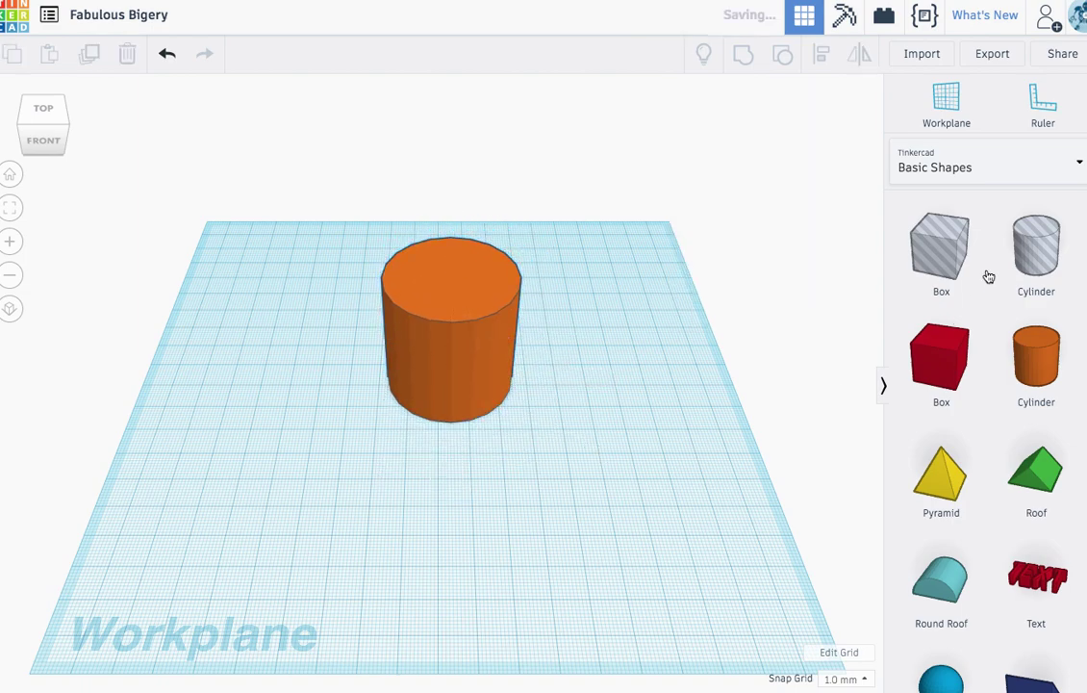
- Add a cylinder hole beside the orange cylinder, made taller and widened to 25 × 25 mm
drag(881, 332, 594, 389)
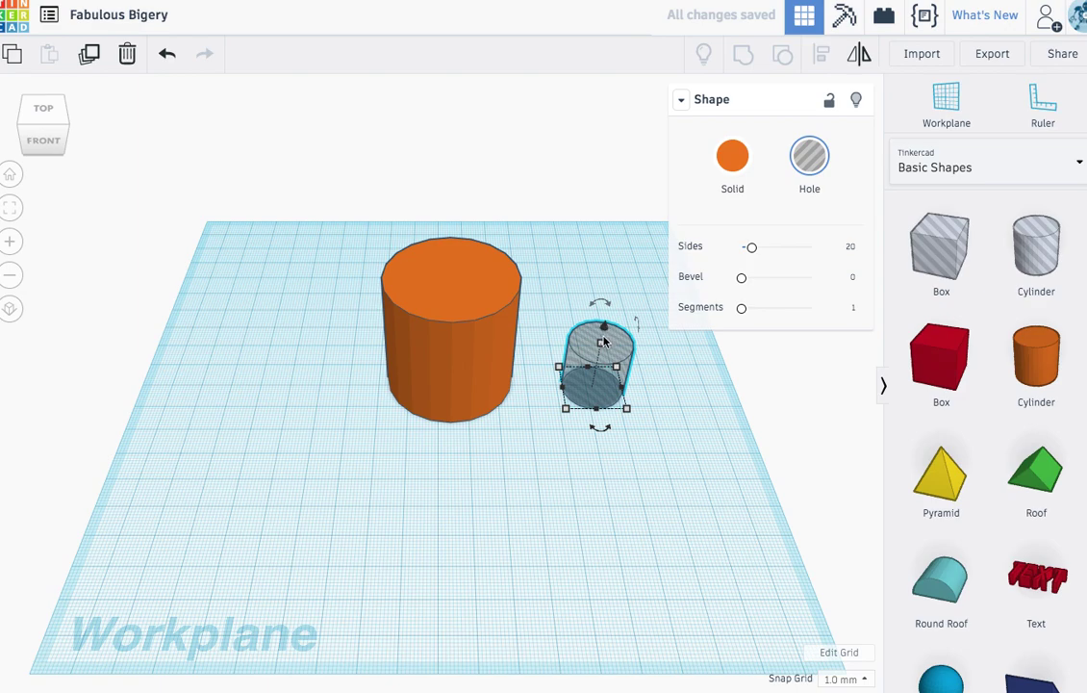
drag(601, 349, 620, 258)
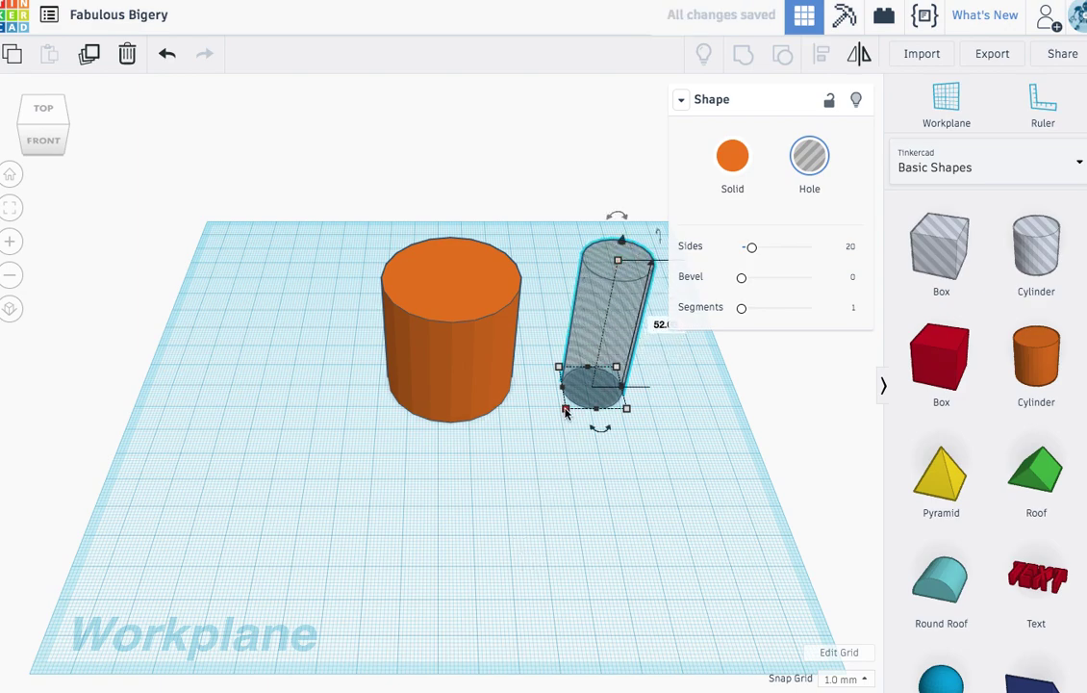
mouse_move(566, 411)
mouse_down()
mouse_move(551, 430)
mouse_move(552, 420)
mouse_up()
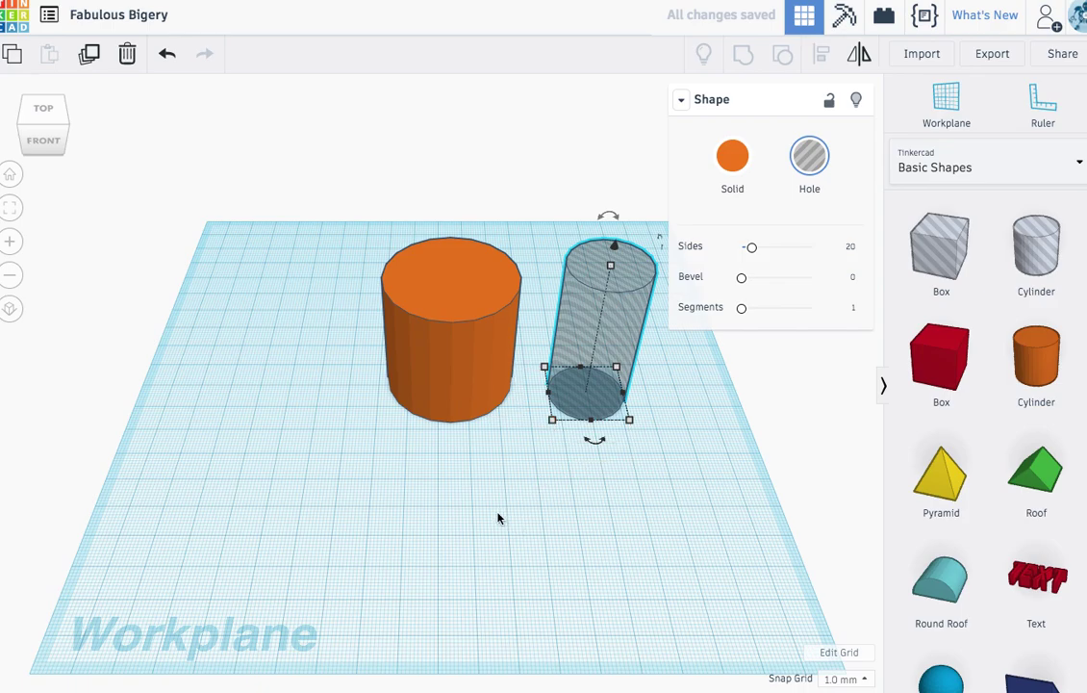
click(498, 518)
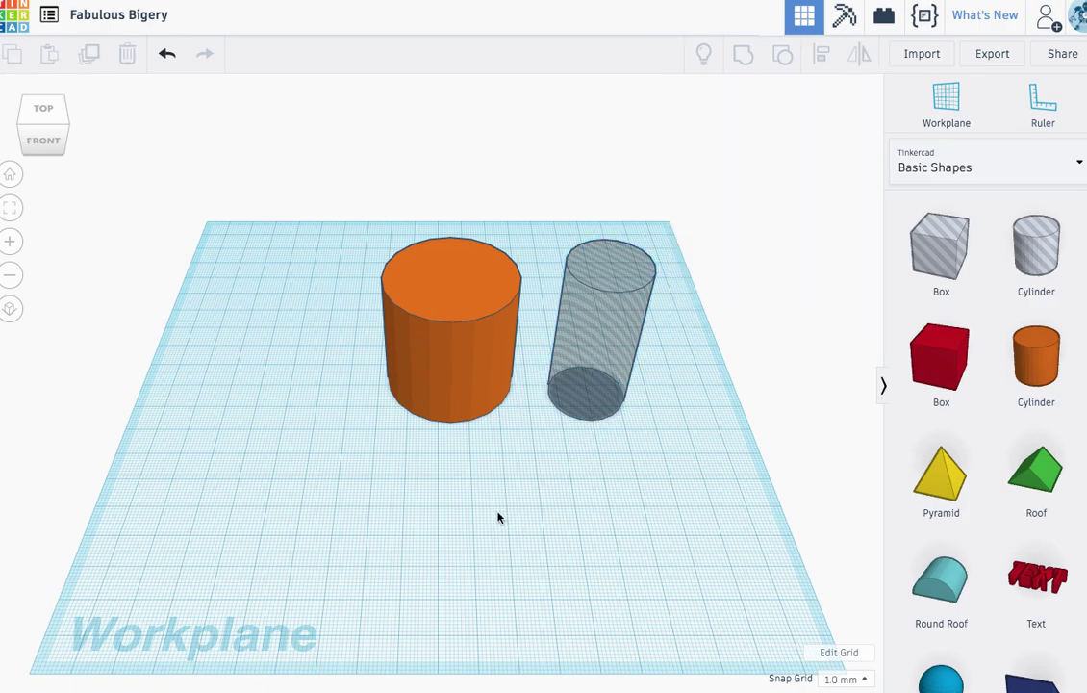
- In an orthographic top view, drag the hole cylinder into the orange cylinder
click(11, 309)
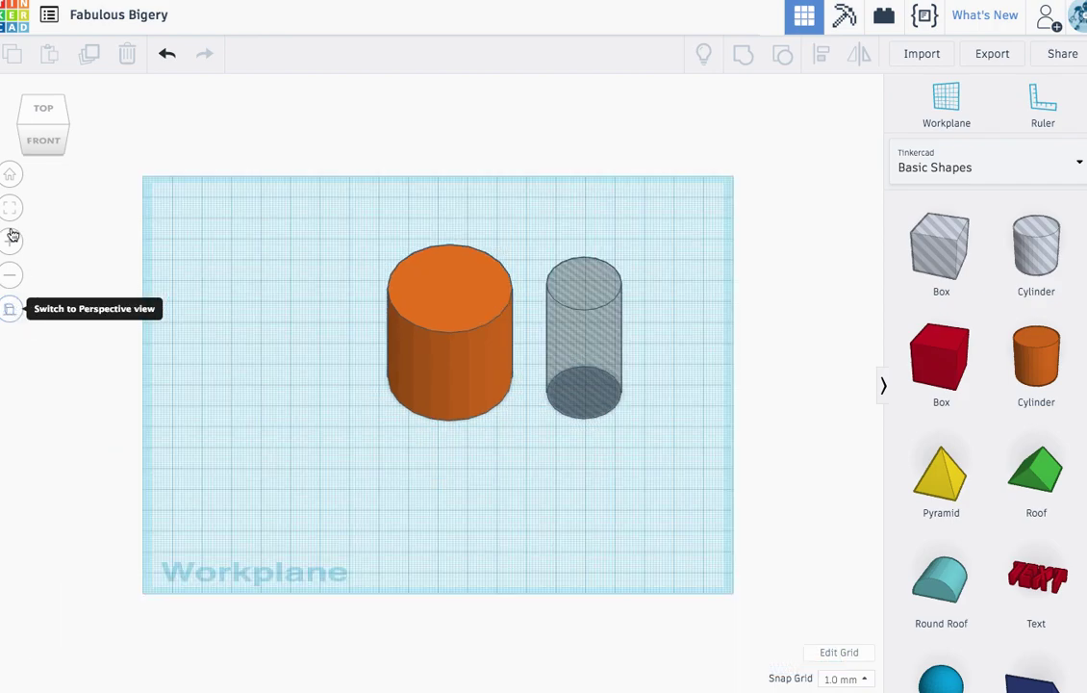
click(44, 110)
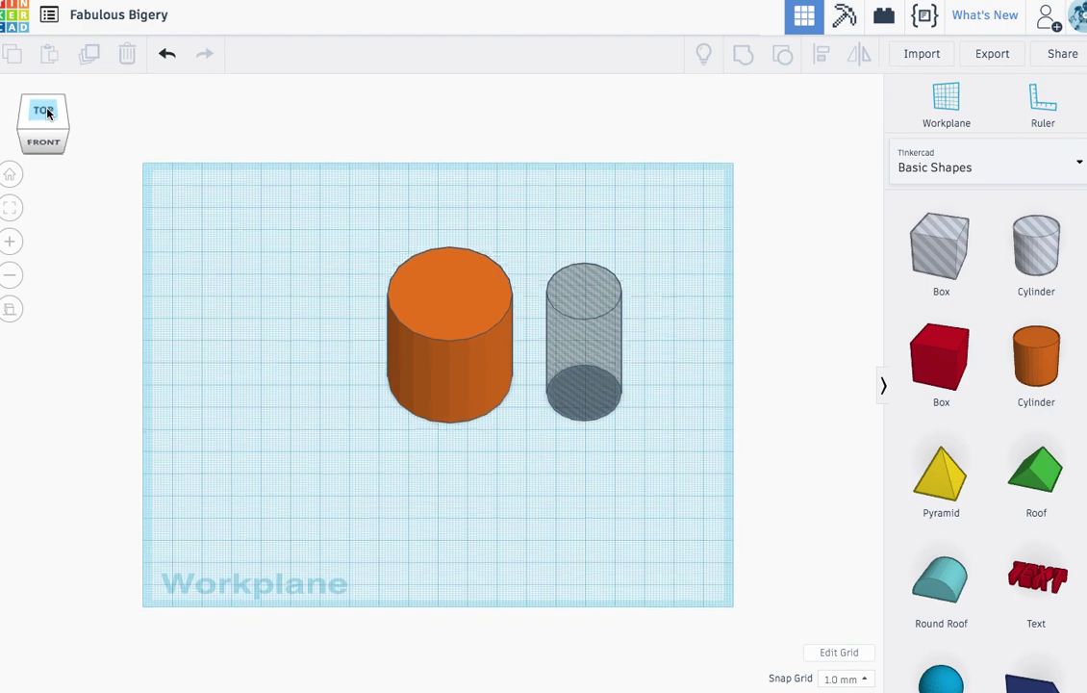
click(585, 405)
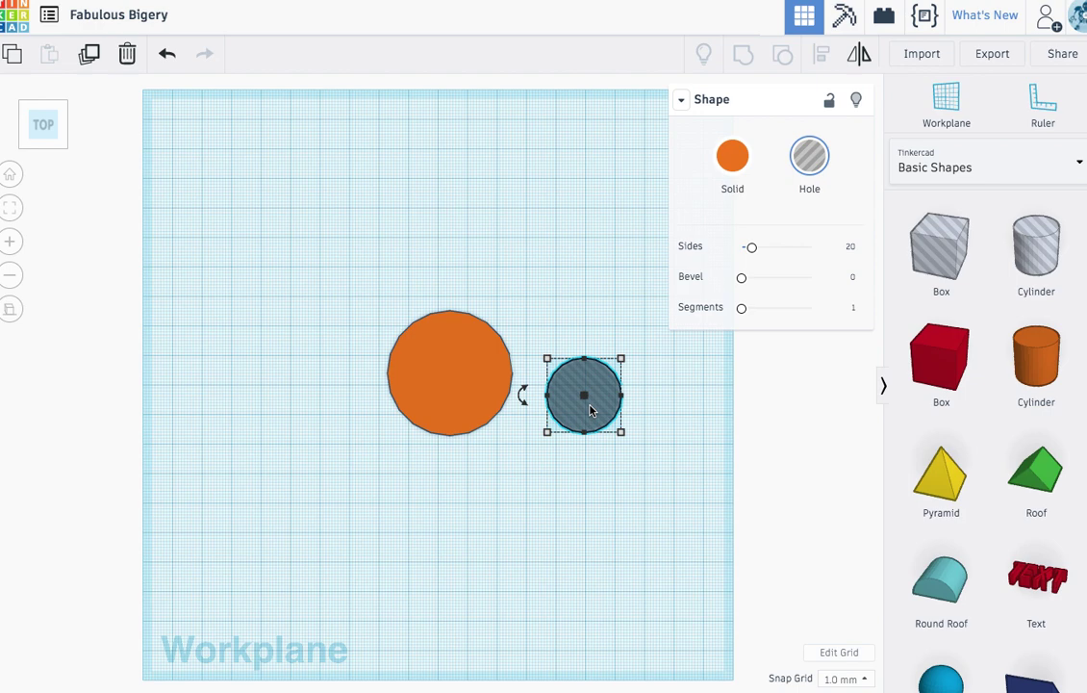
drag(590, 410, 489, 411)
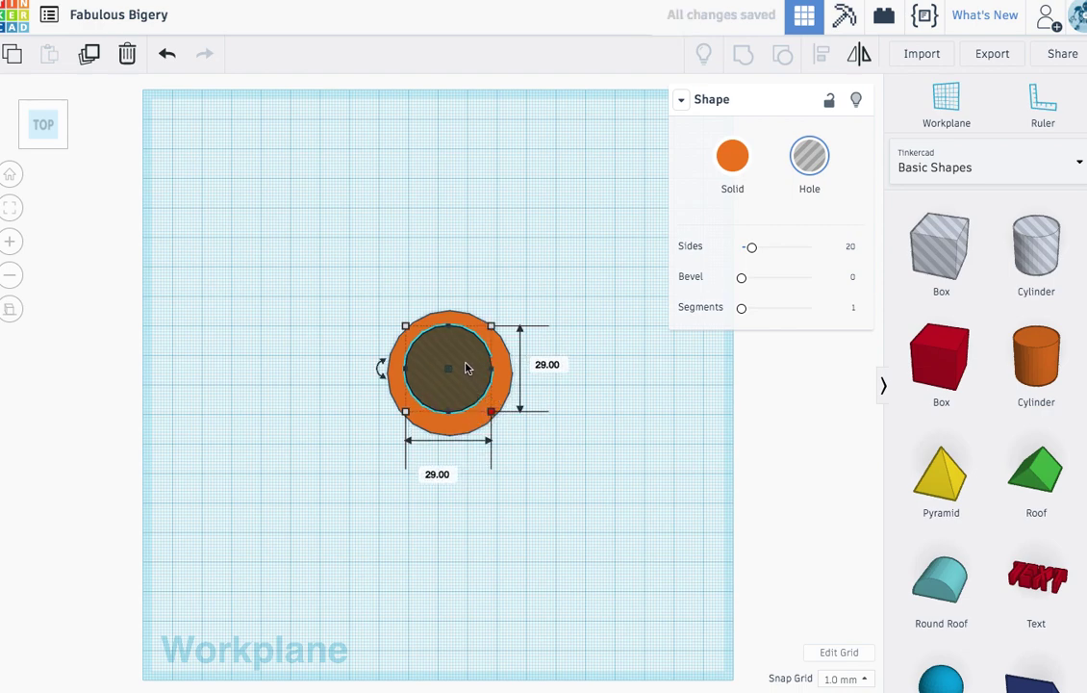
click(466, 267)
click(461, 371)
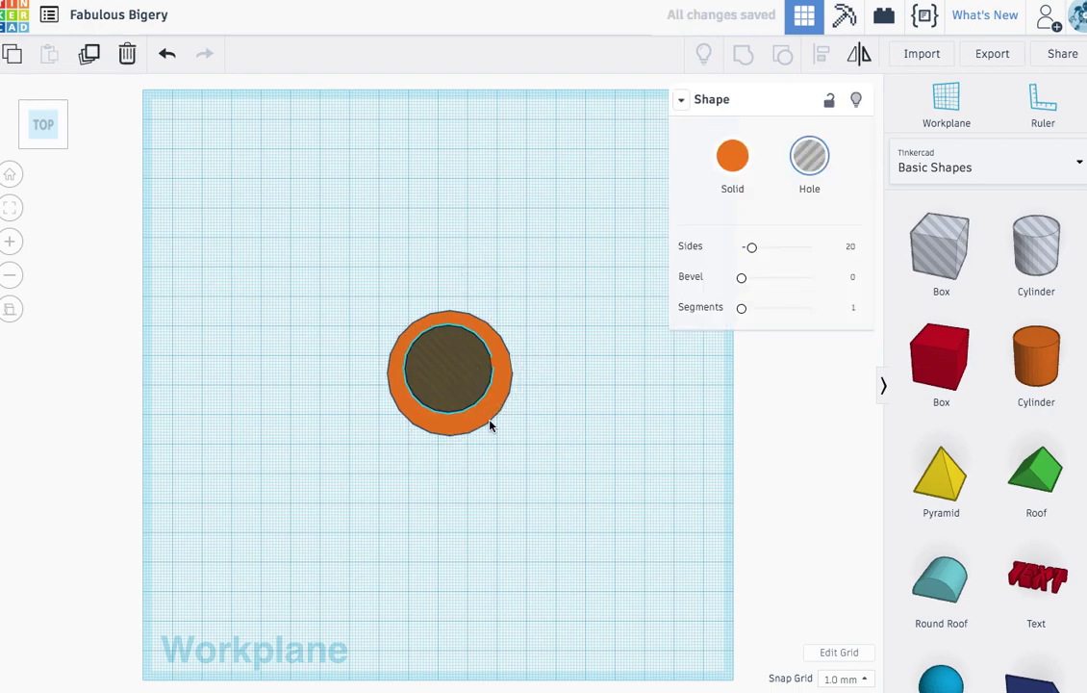
drag(471, 382, 471, 383)
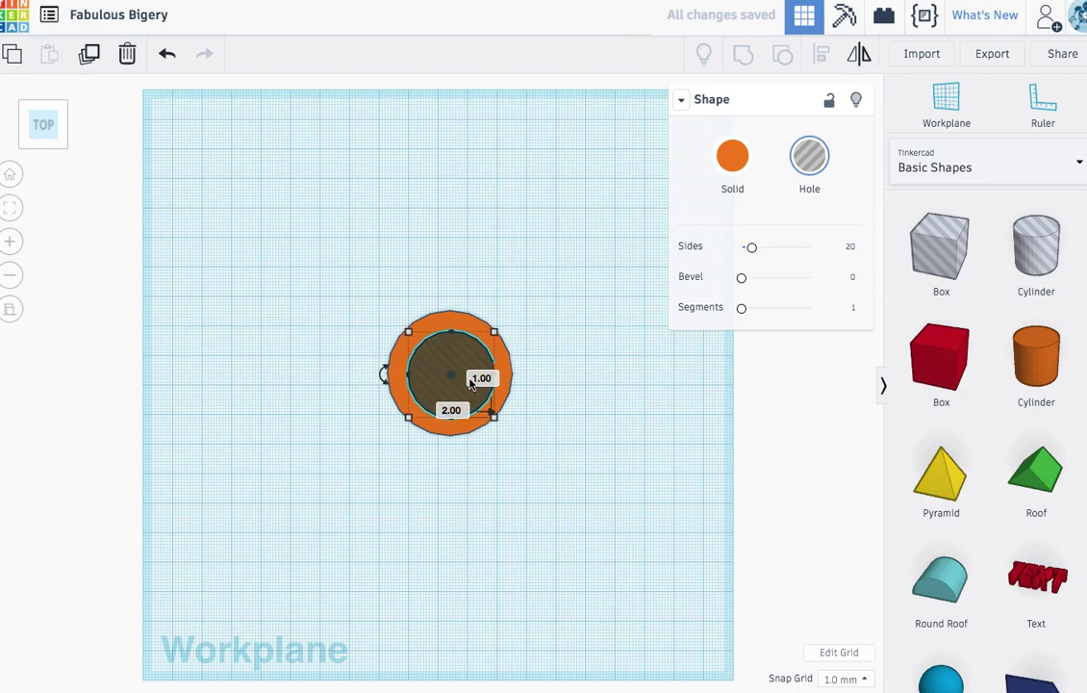
drag(471, 382, 468, 381)
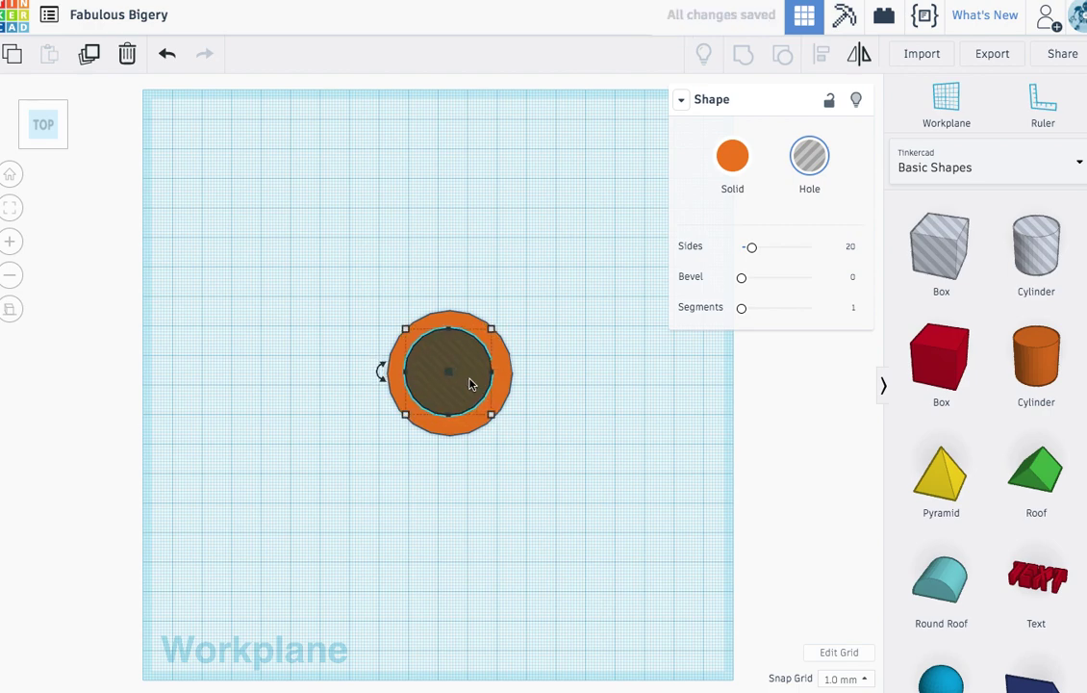
- Set the snap grid to 0.5 mm and nudge the hole right and down to centre it
click(860, 679)
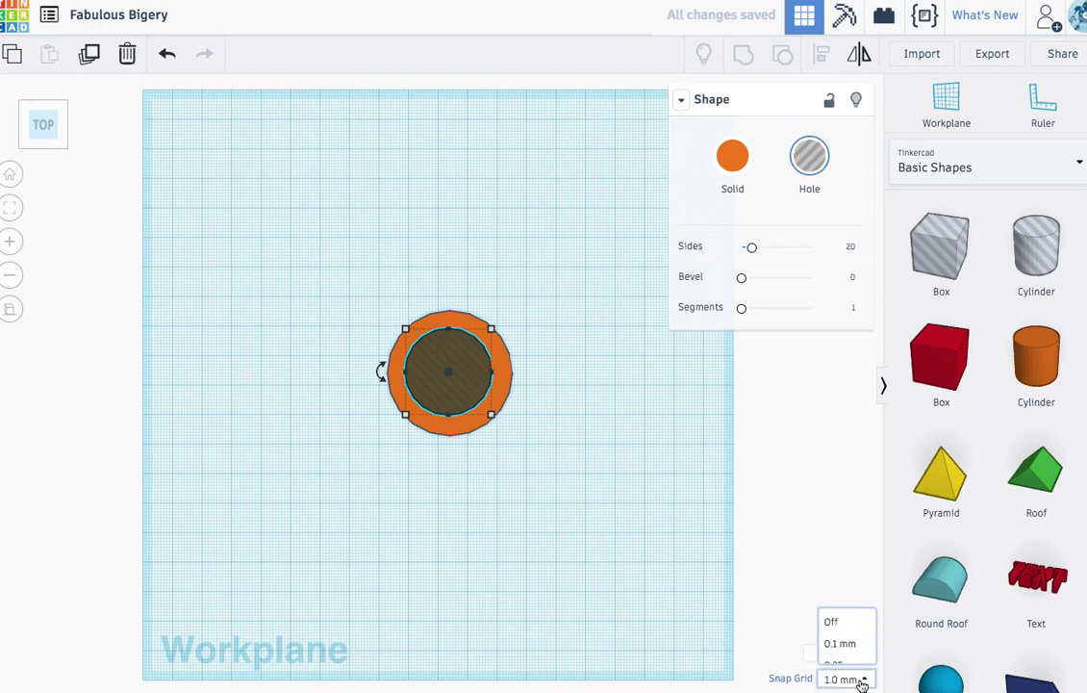
click(845, 585)
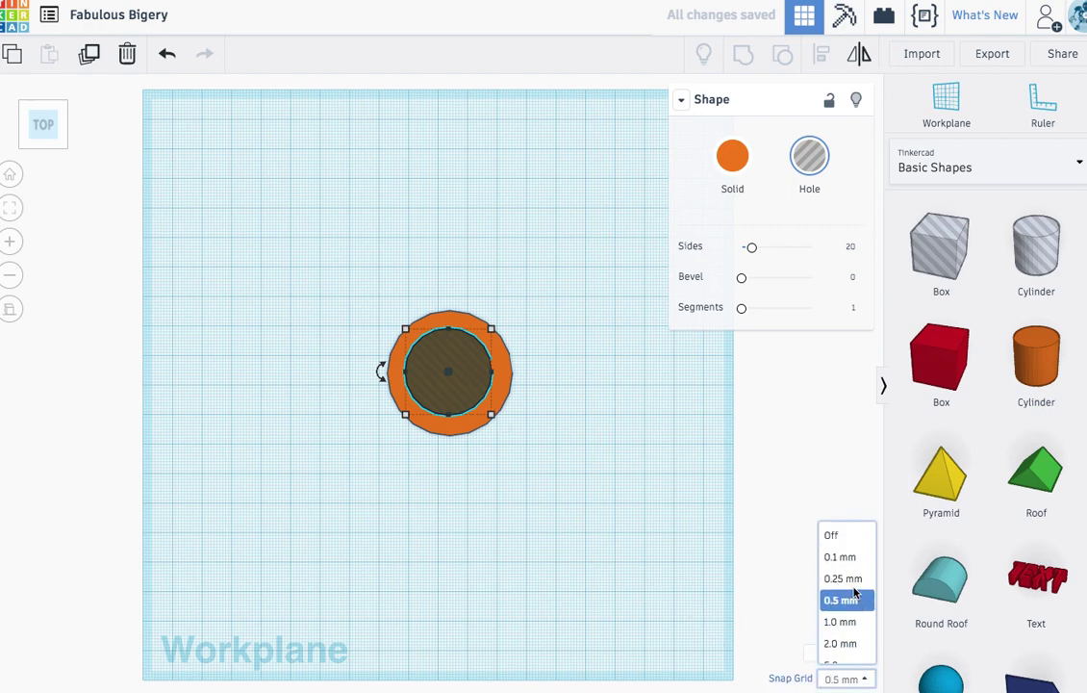
key(Right)
key(Down)
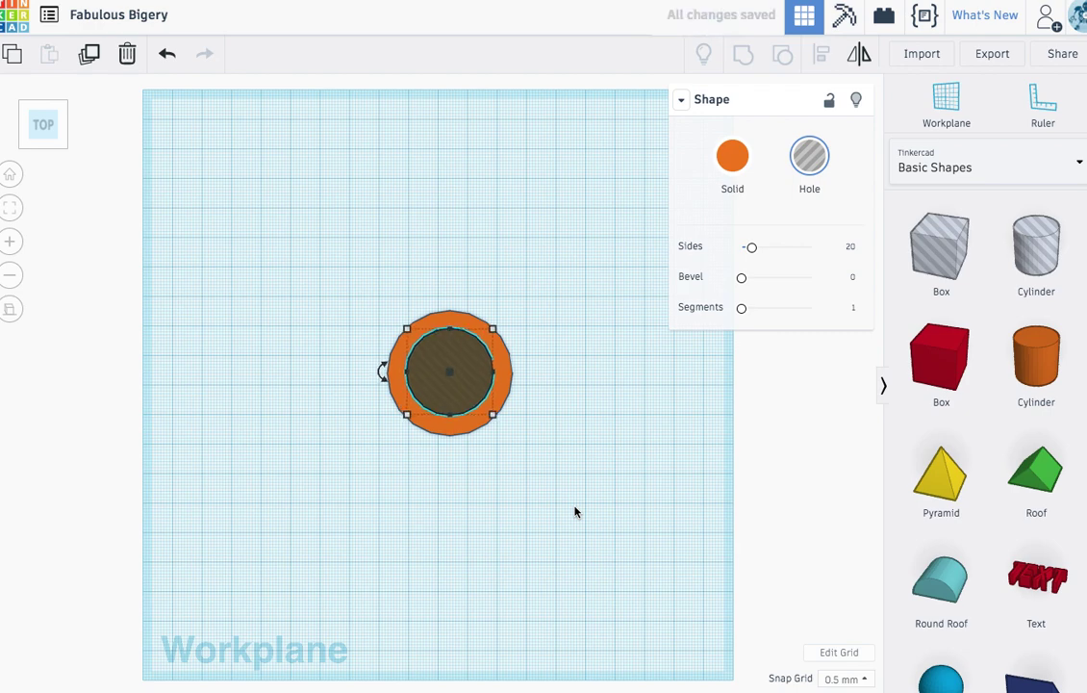
- From the front view, lift the hole cylinder 5.50 mm off the workplane
click(584, 428)
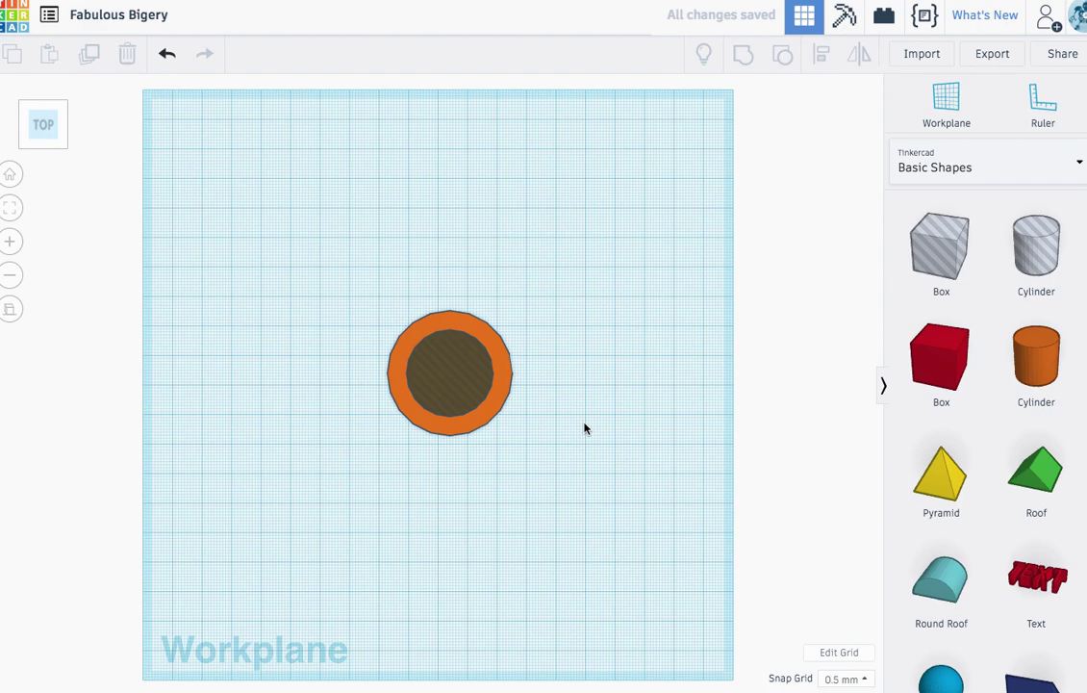
click(43, 156)
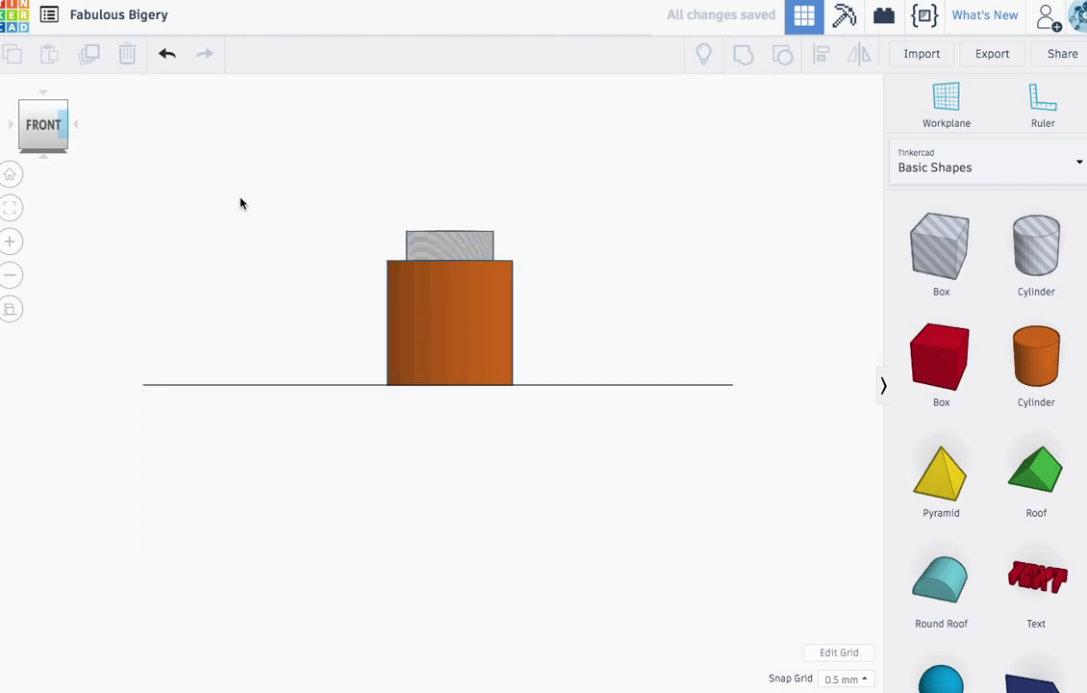
click(485, 245)
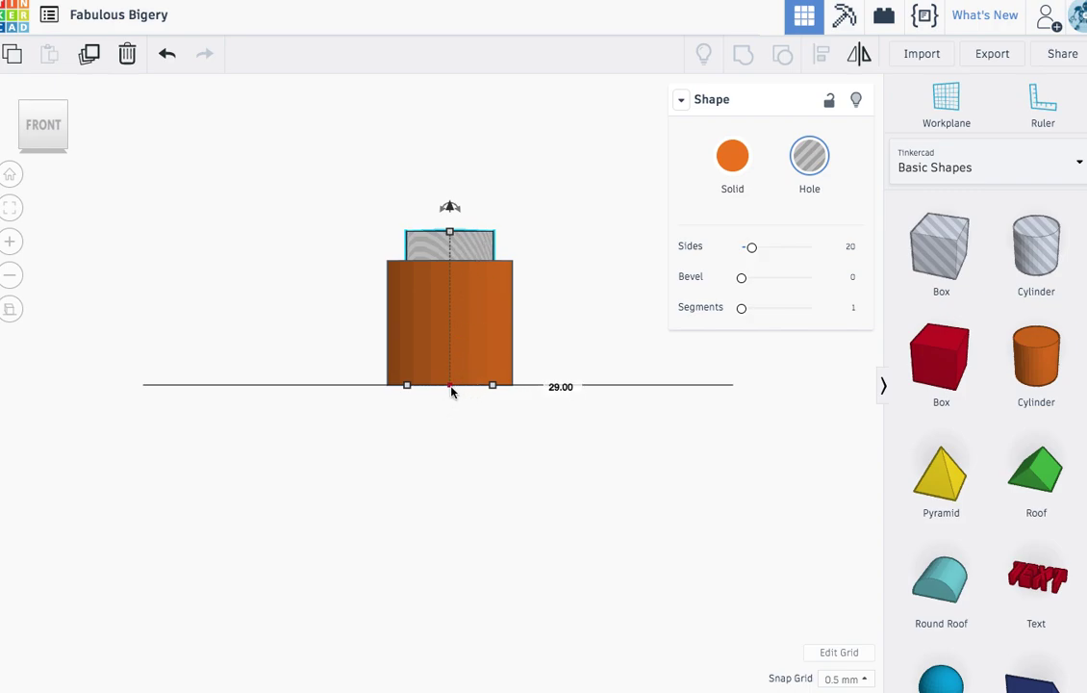
drag(449, 208, 449, 197)
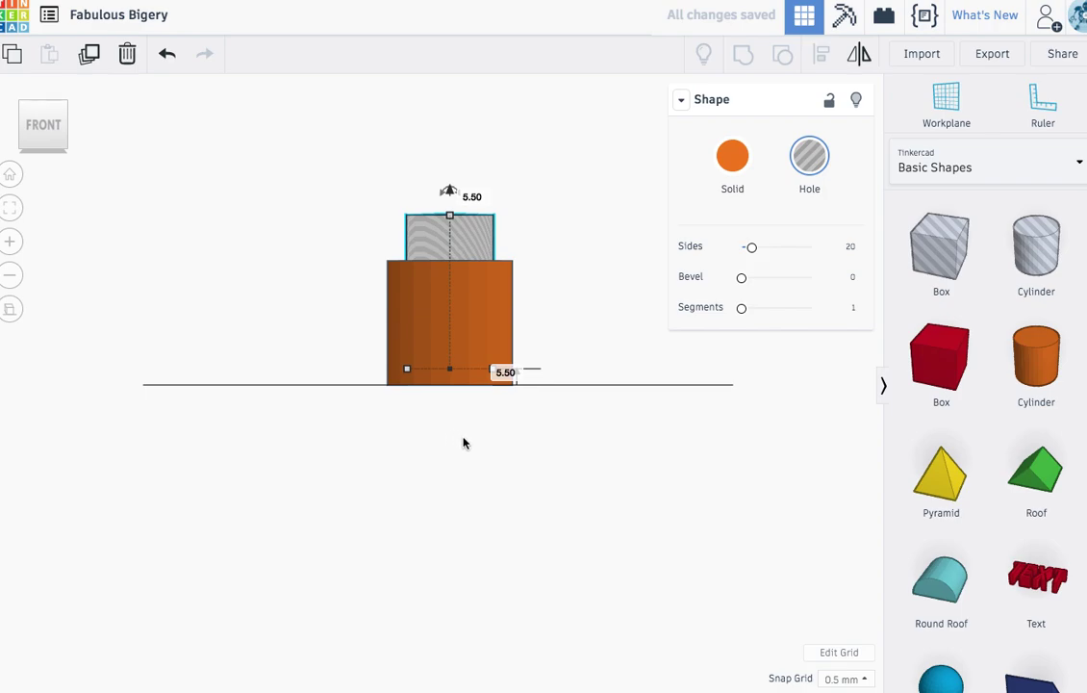
- Select the hole and orange cylinder together and group them into a hollow cup with a closed base
click(580, 230)
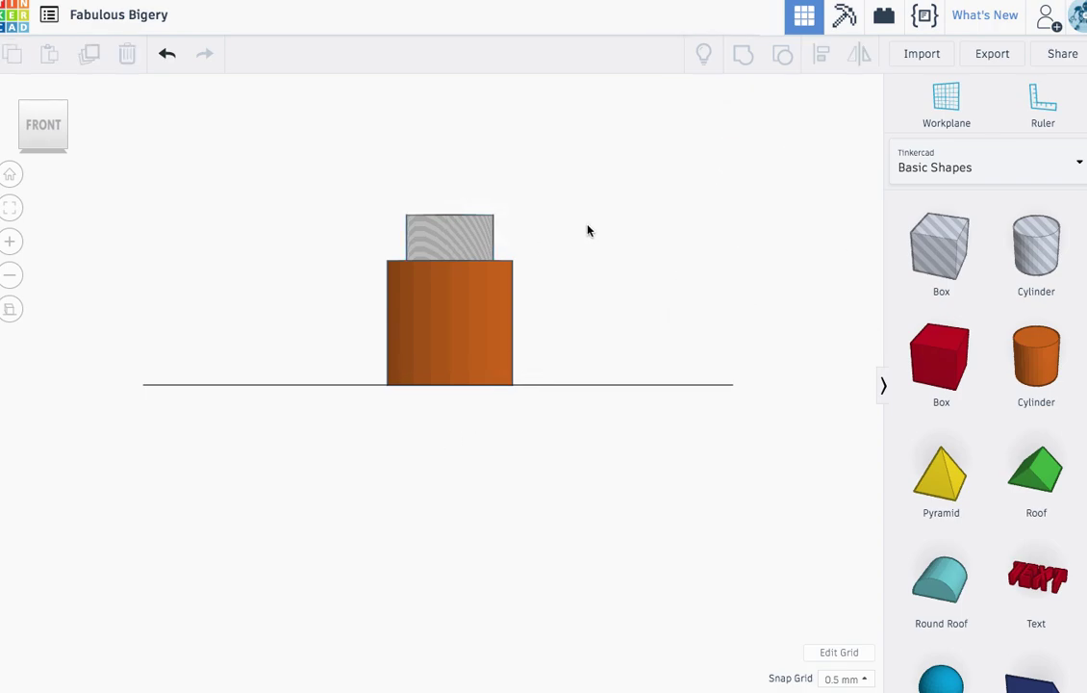
click(456, 343)
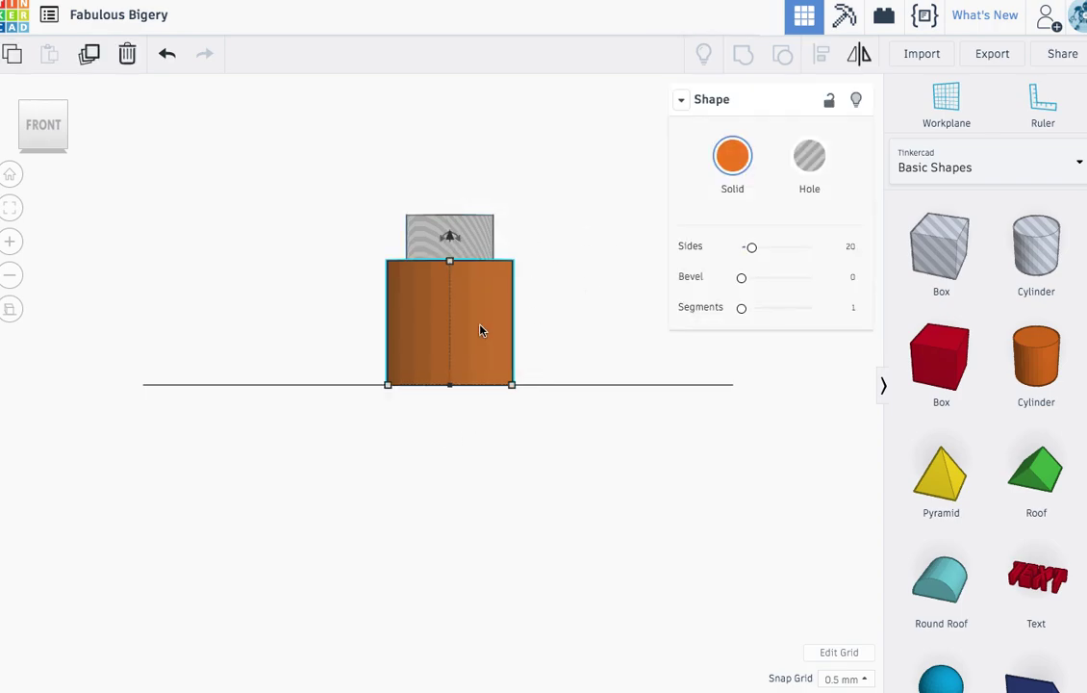
right_drag(587, 274, 556, 328)
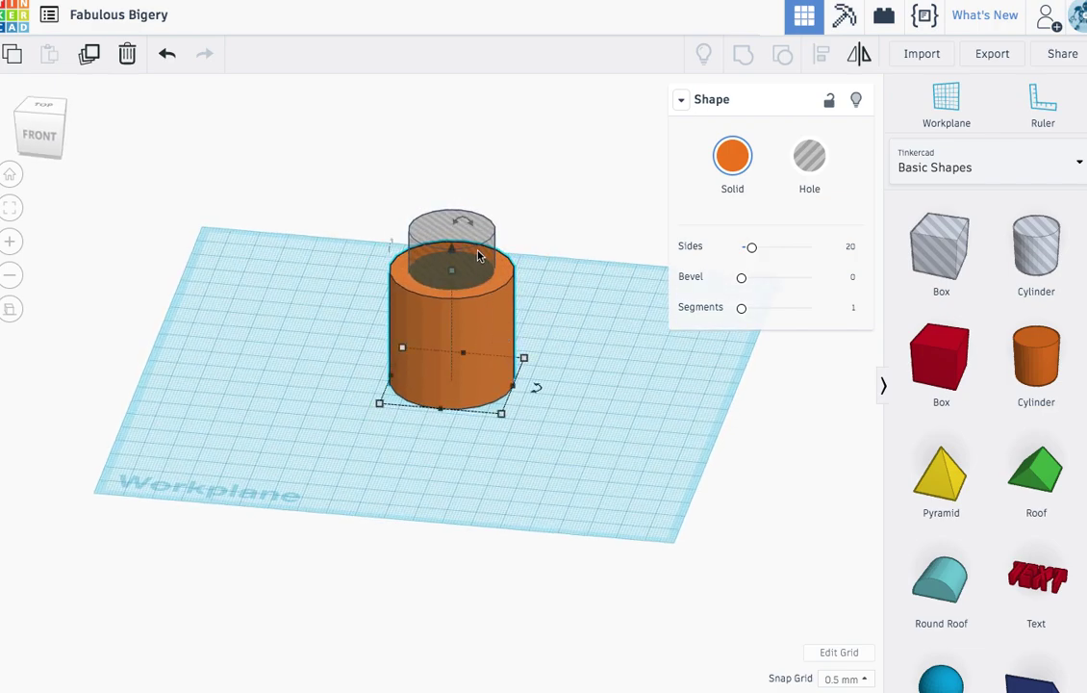
mouse_move(472, 234)
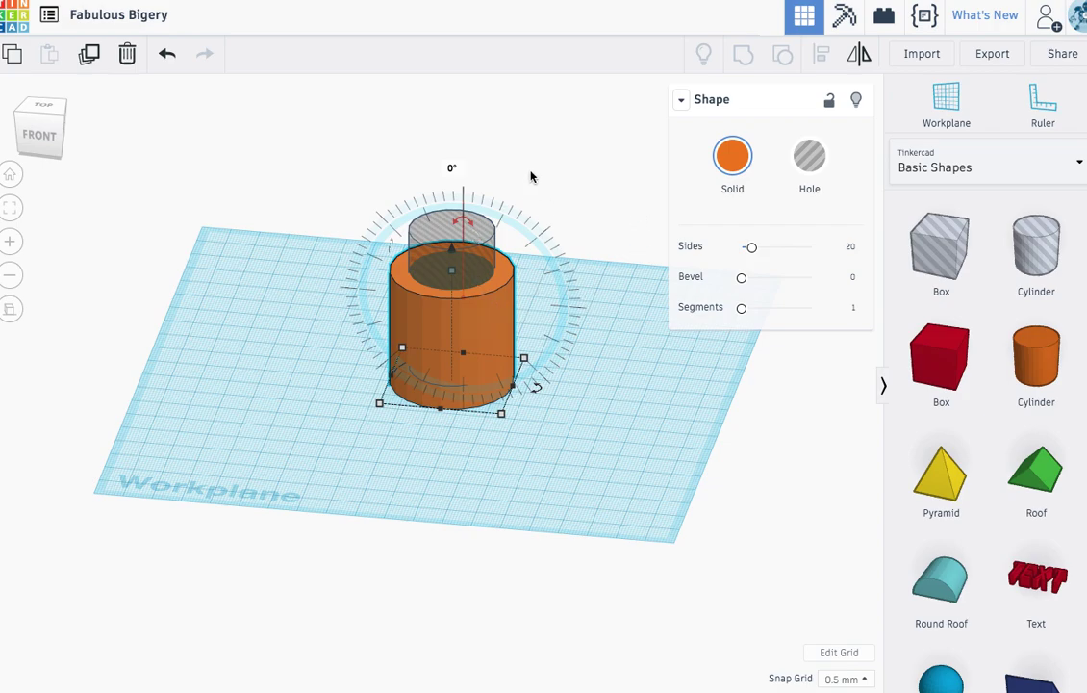
click(490, 328)
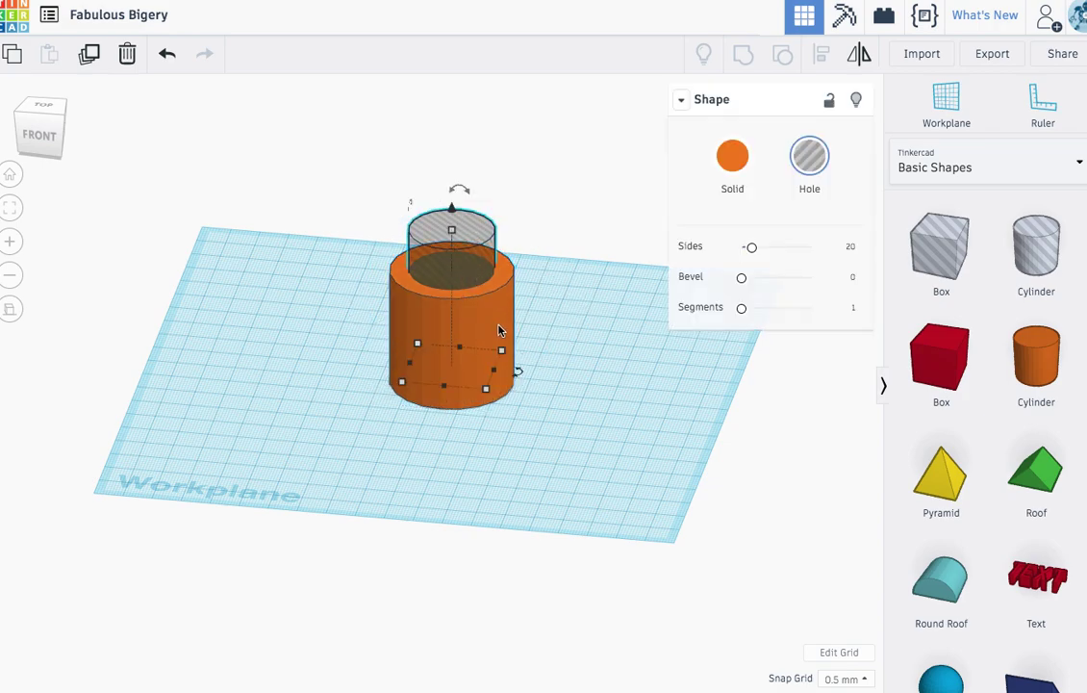
shift+click(507, 314)
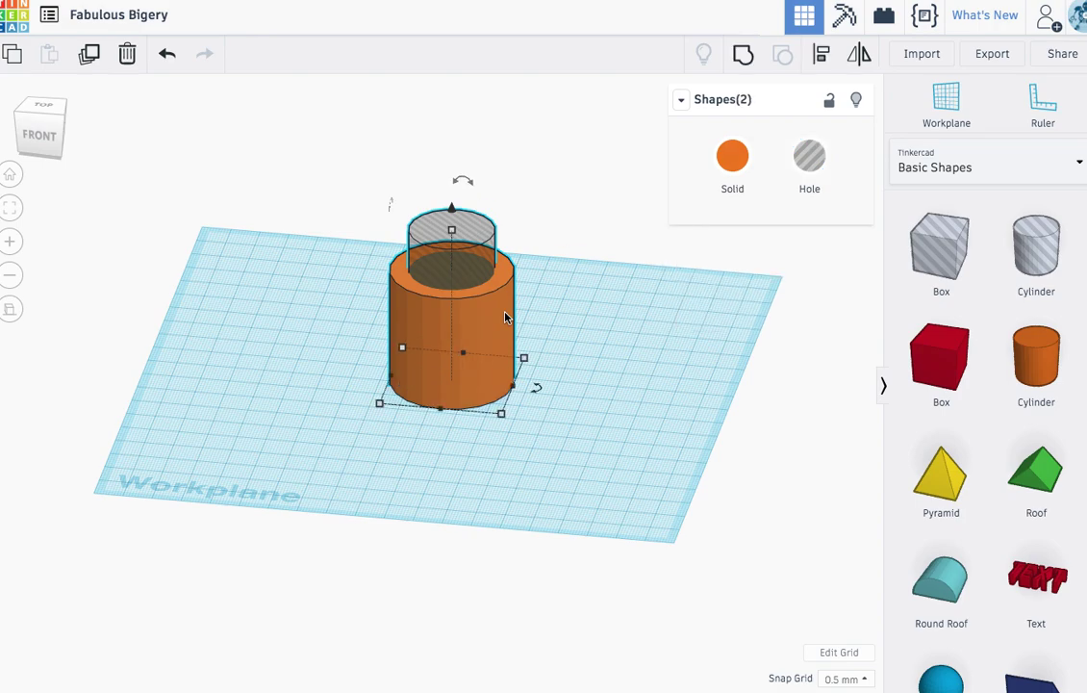
click(744, 59)
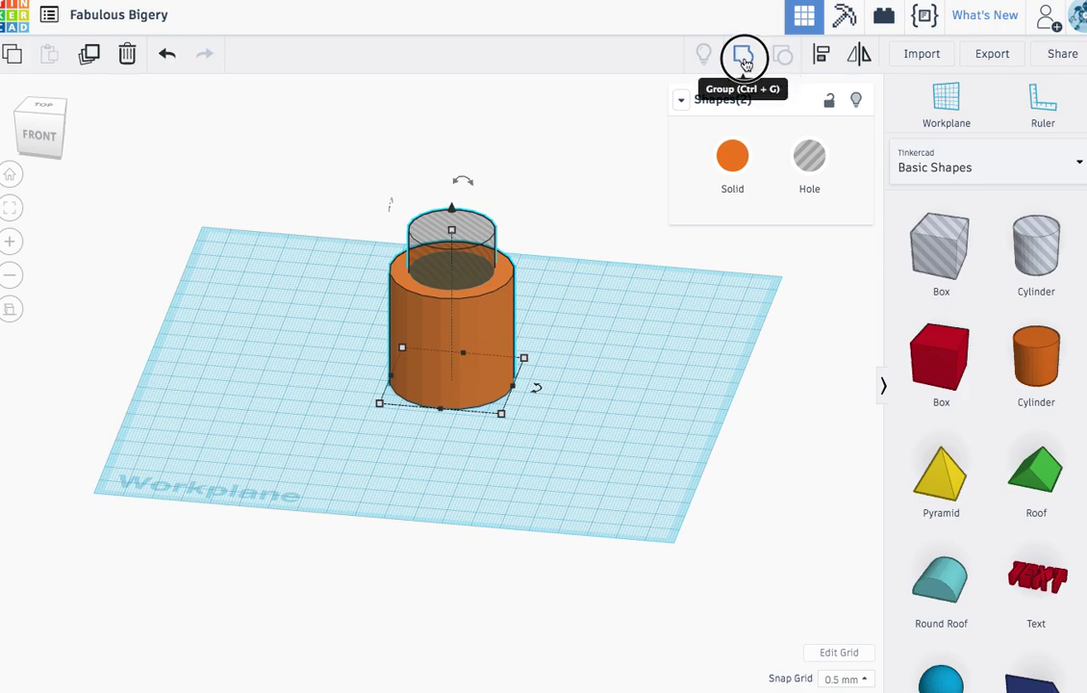
click(570, 296)
right_drag(572, 290, 555, 334)
- Place a torus beside the orange cup and scale it up into a wider oval ring
scroll(1023, 383, down, 1)
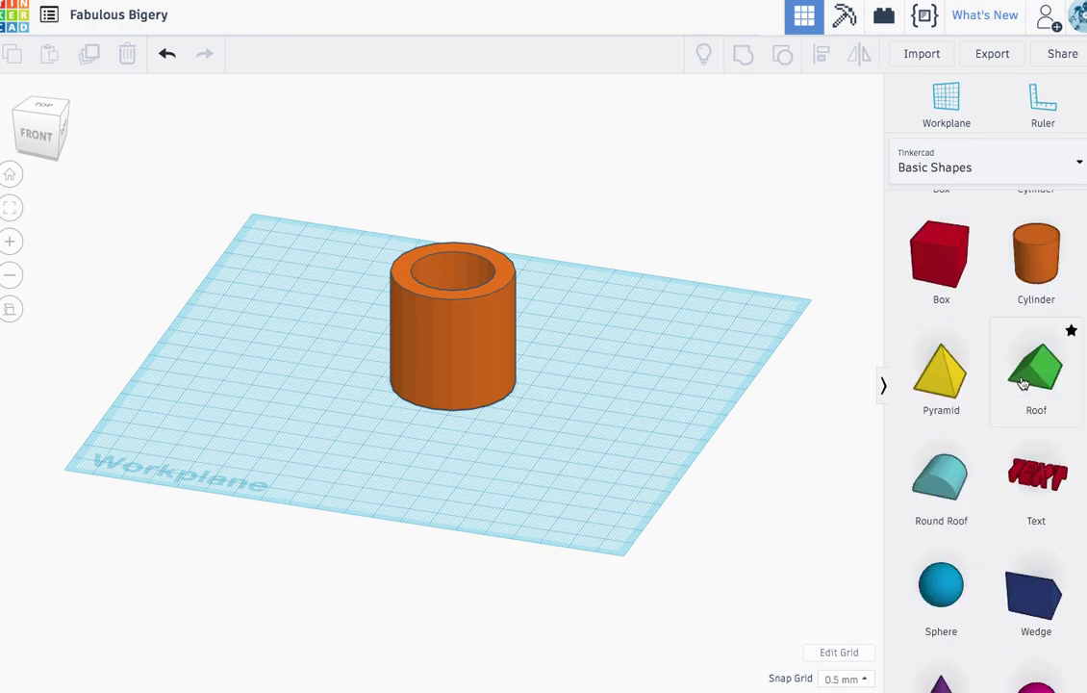
scroll(1023, 383, down, 4)
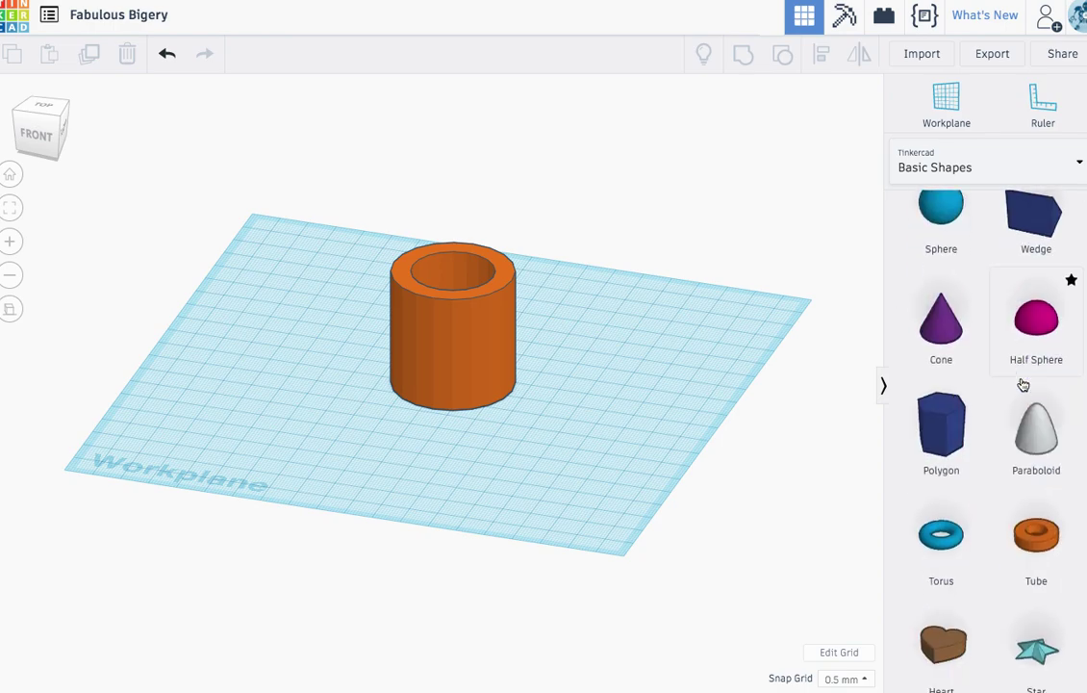
scroll(1023, 383, down, 2)
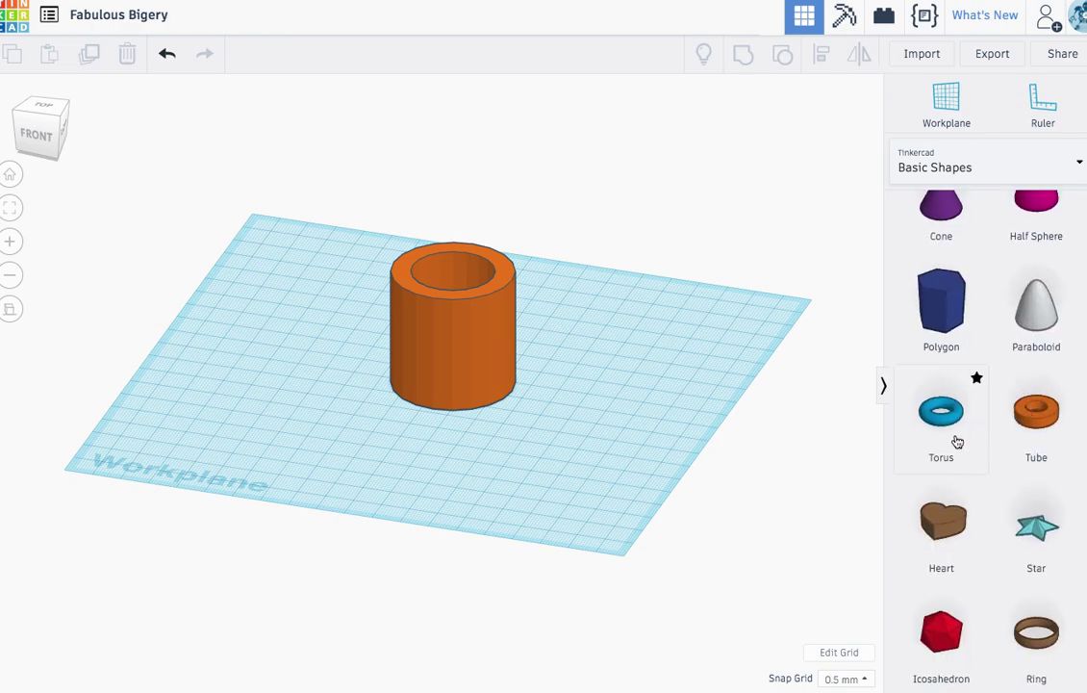
drag(953, 424, 603, 416)
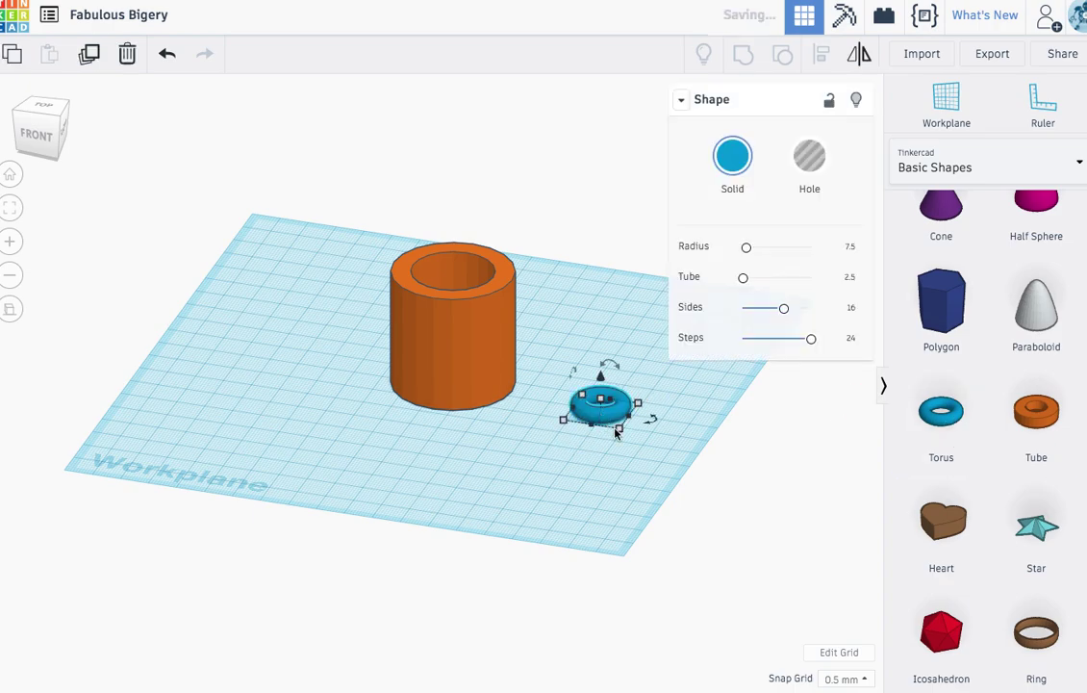
mouse_move(612, 375)
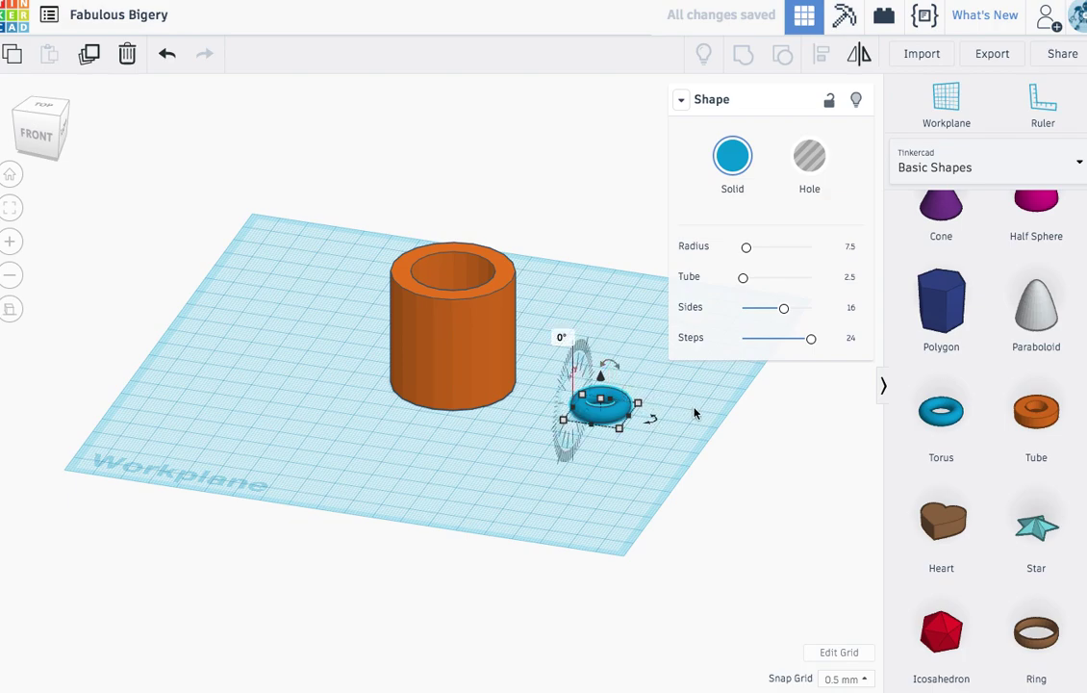
drag(619, 429, 628, 469)
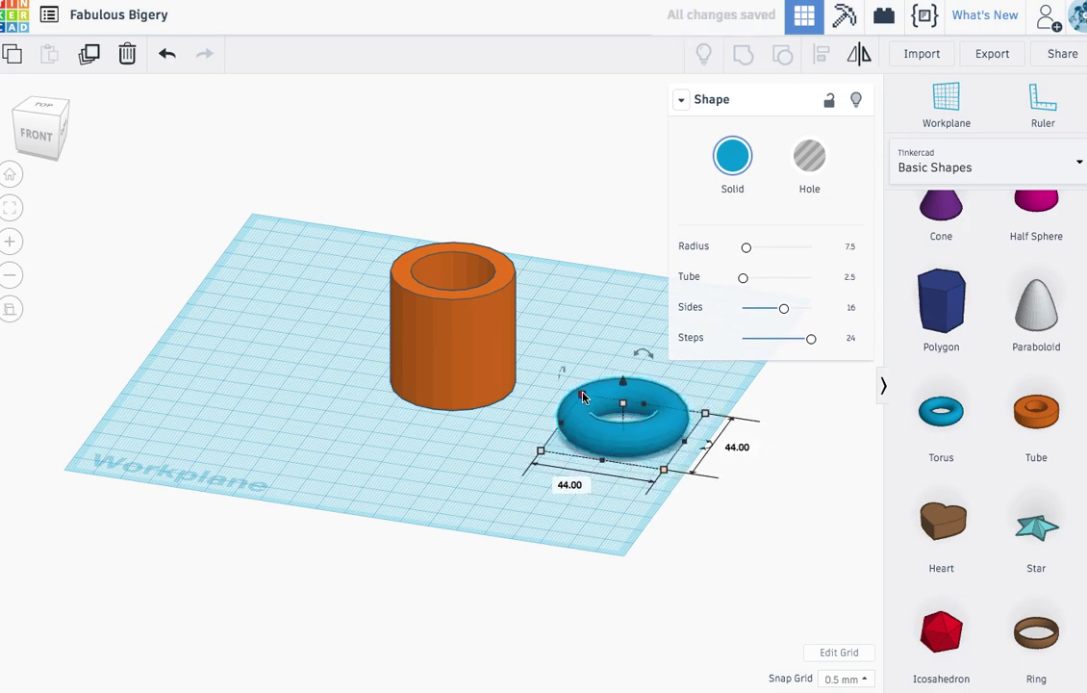
drag(583, 397, 585, 363)
click(754, 451)
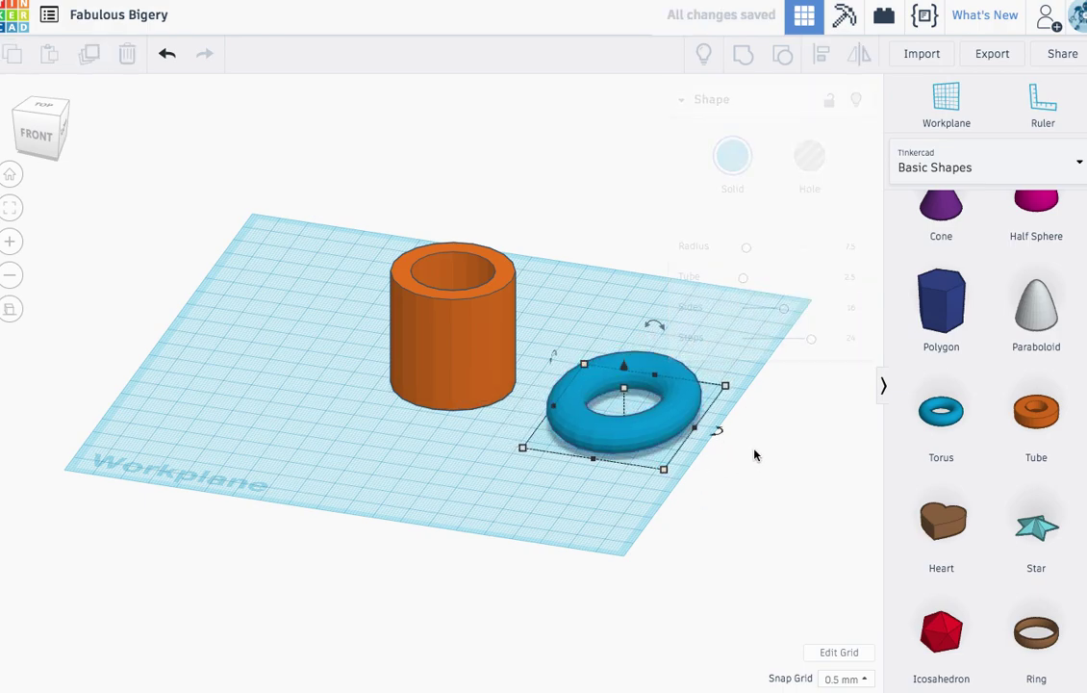
right_drag(755, 451, 646, 481)
- Tilt the torus -90° so it stands up on its edge
click(650, 466)
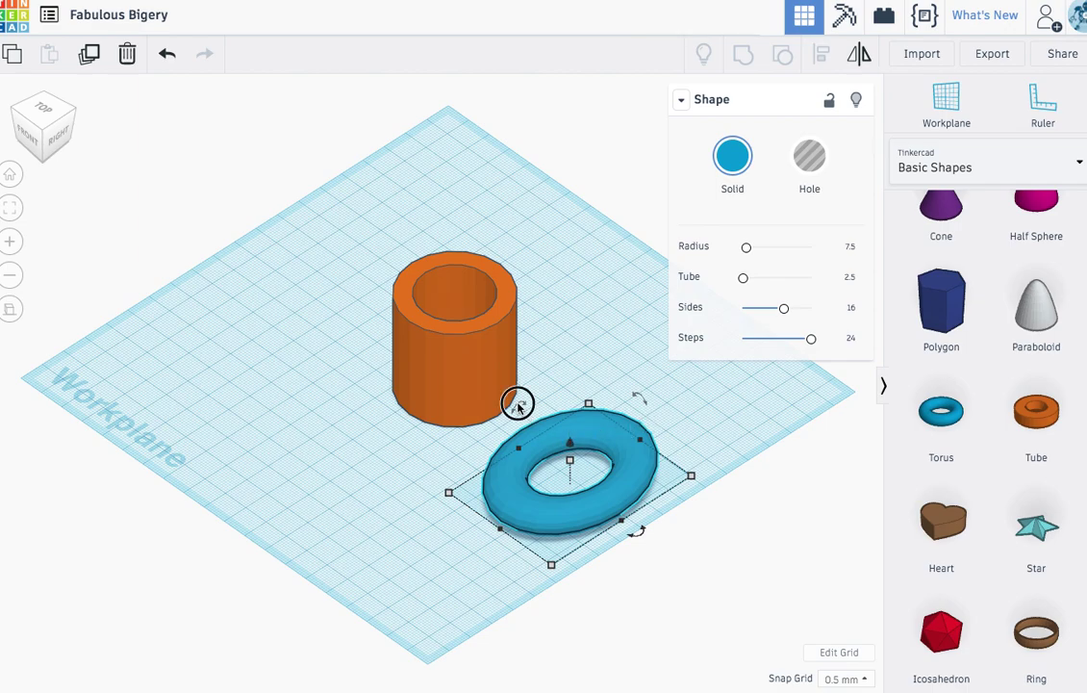
drag(521, 408, 536, 440)
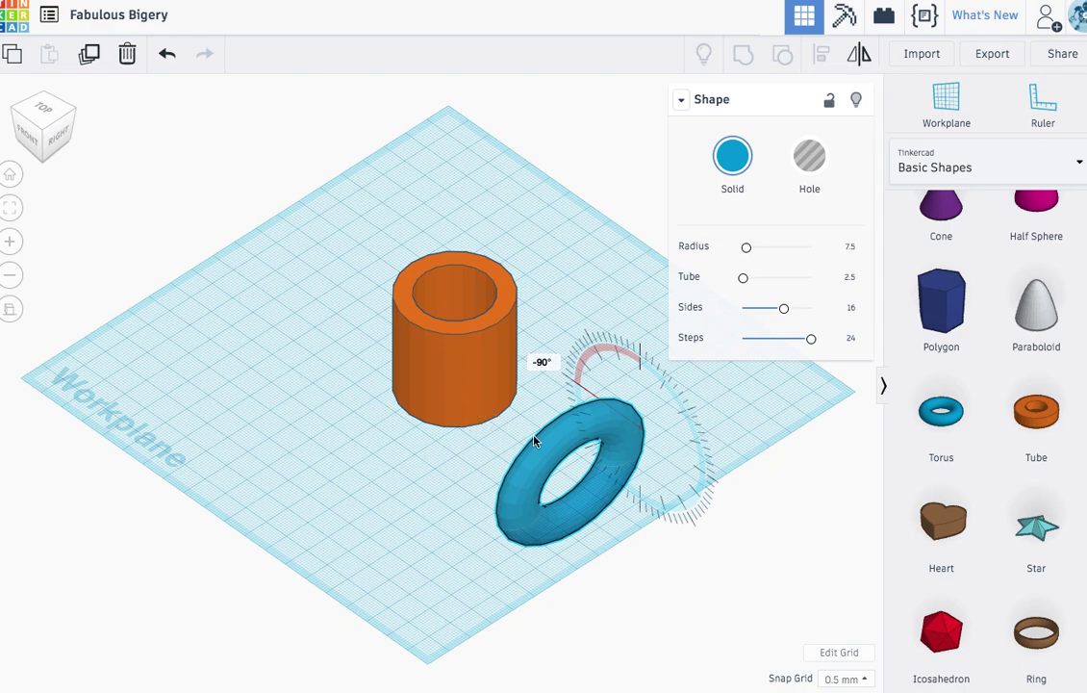
click(601, 553)
click(596, 435)
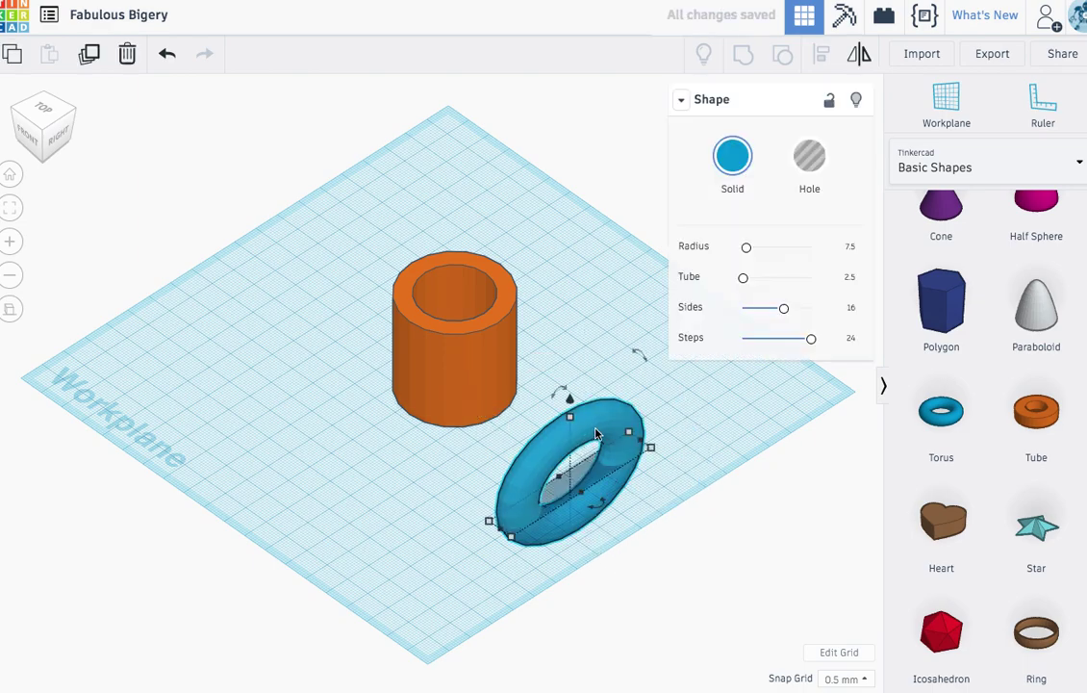
drag(561, 397, 671, 394)
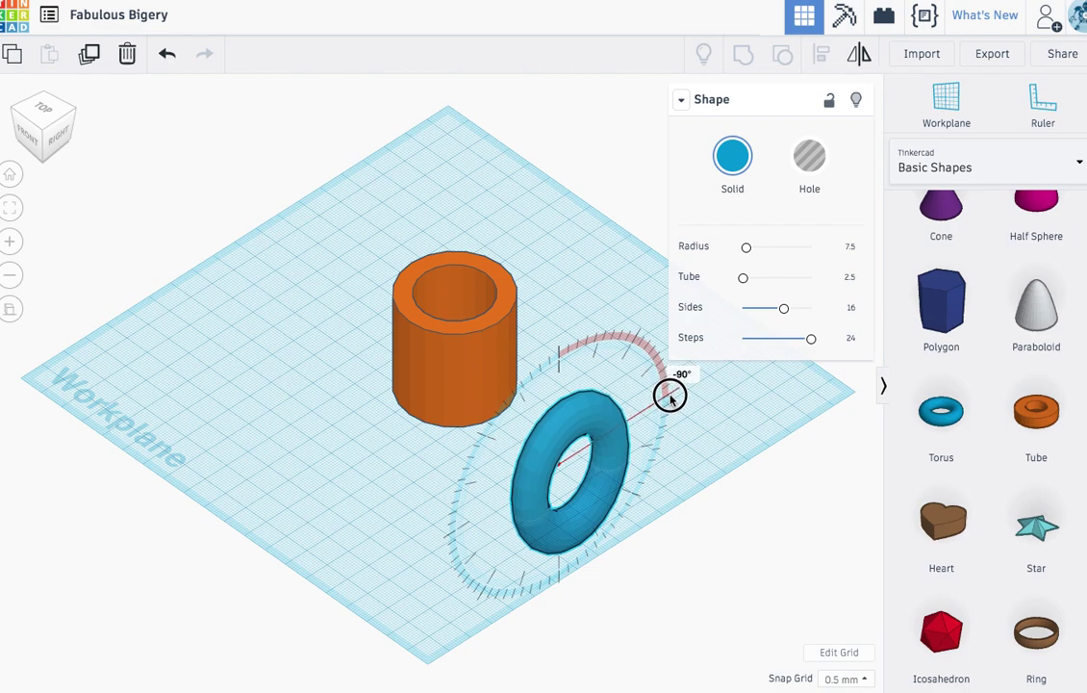
drag(671, 395, 674, 399)
click(699, 441)
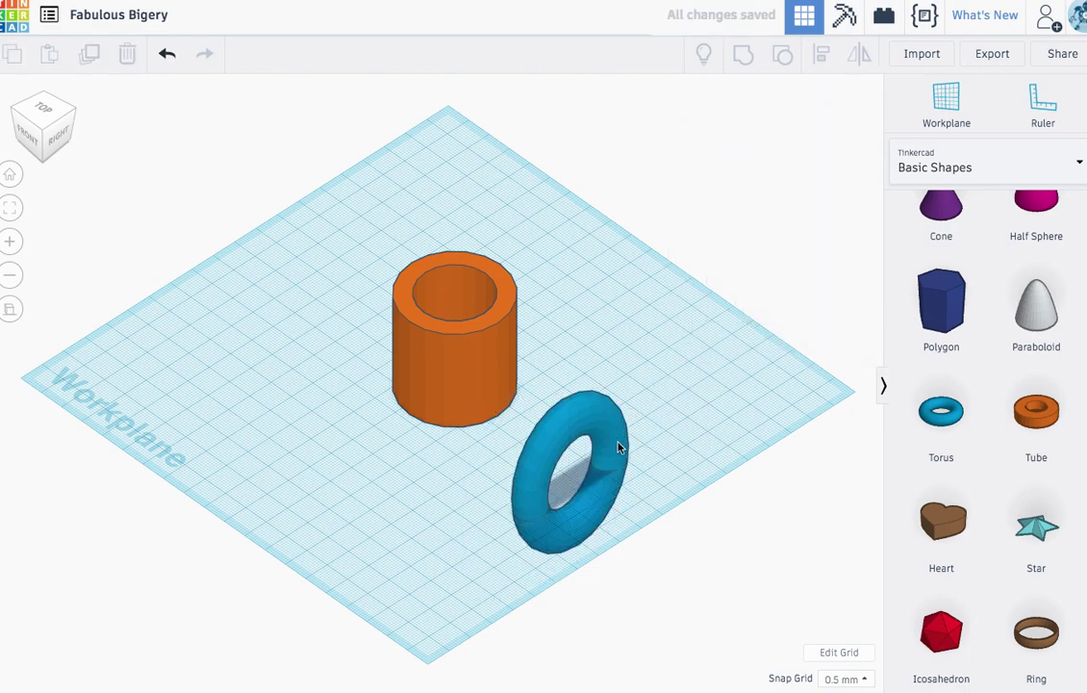
click(610, 443)
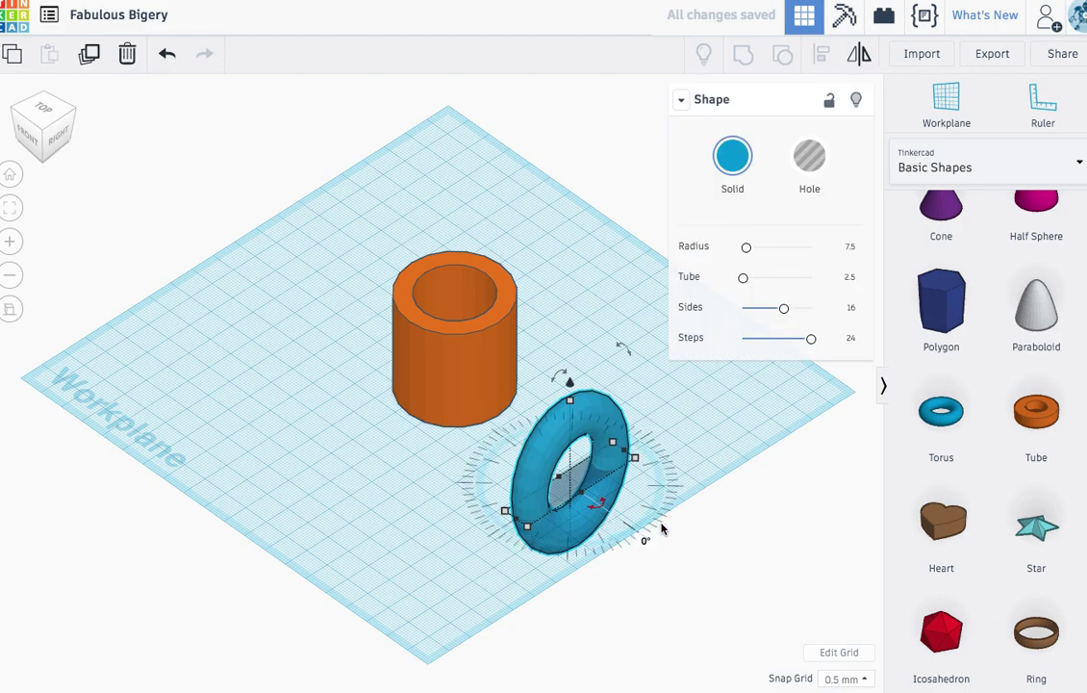
right_drag(651, 537, 633, 469)
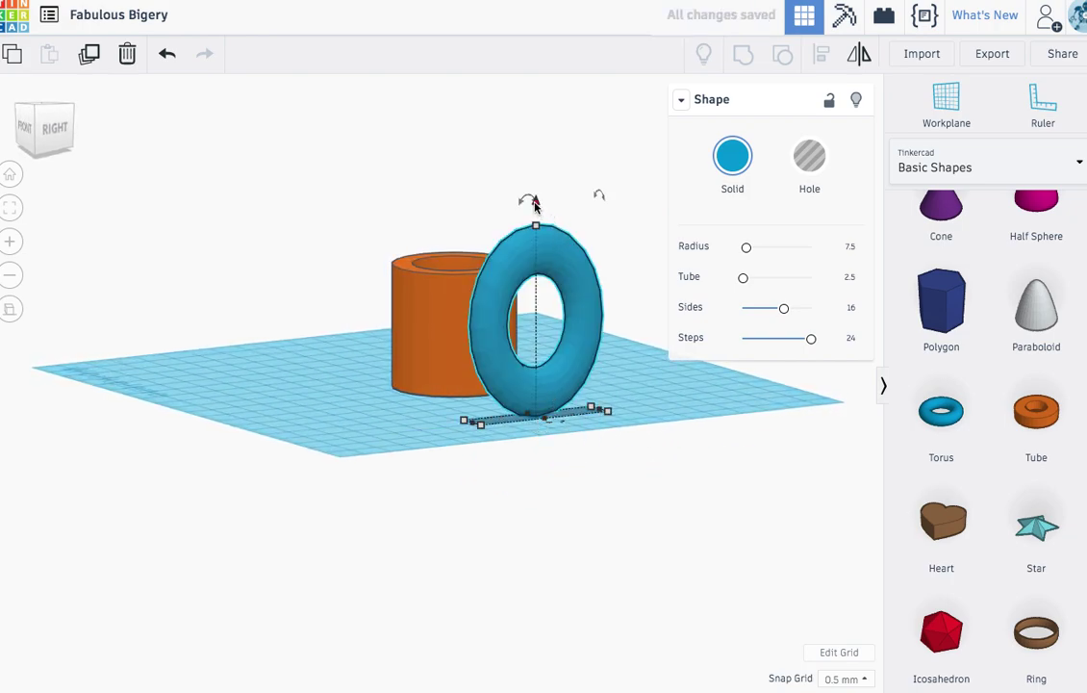
- Drop the upright torus onto the workplane with D and turn it -90° around vertical
drag(536, 204, 530, 108)
click(680, 529)
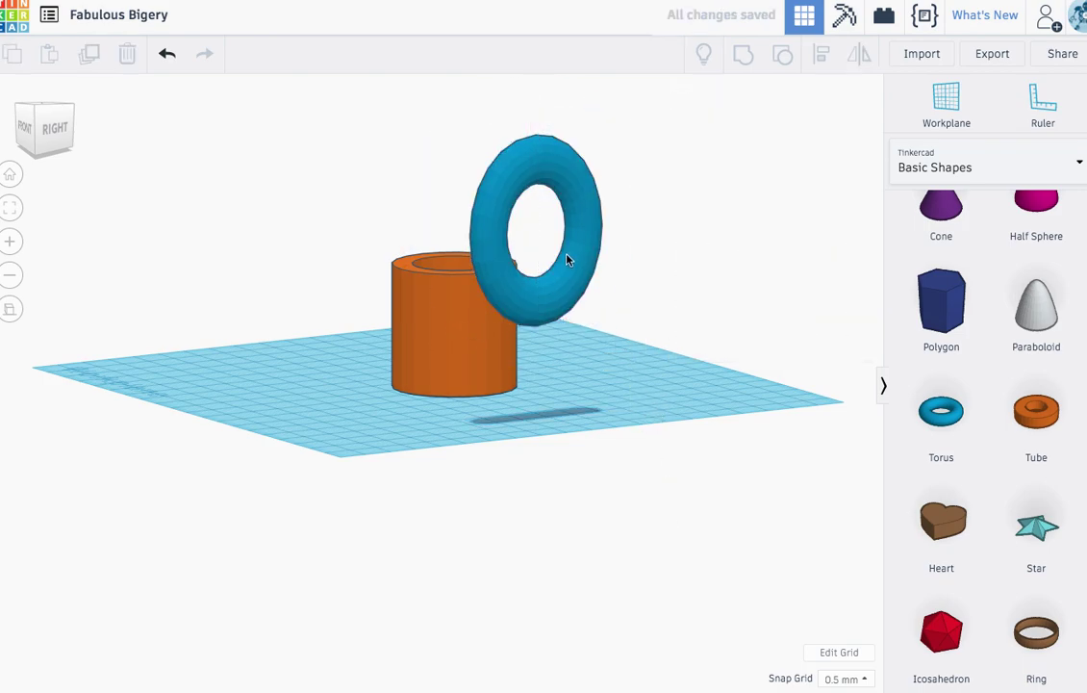
click(594, 284)
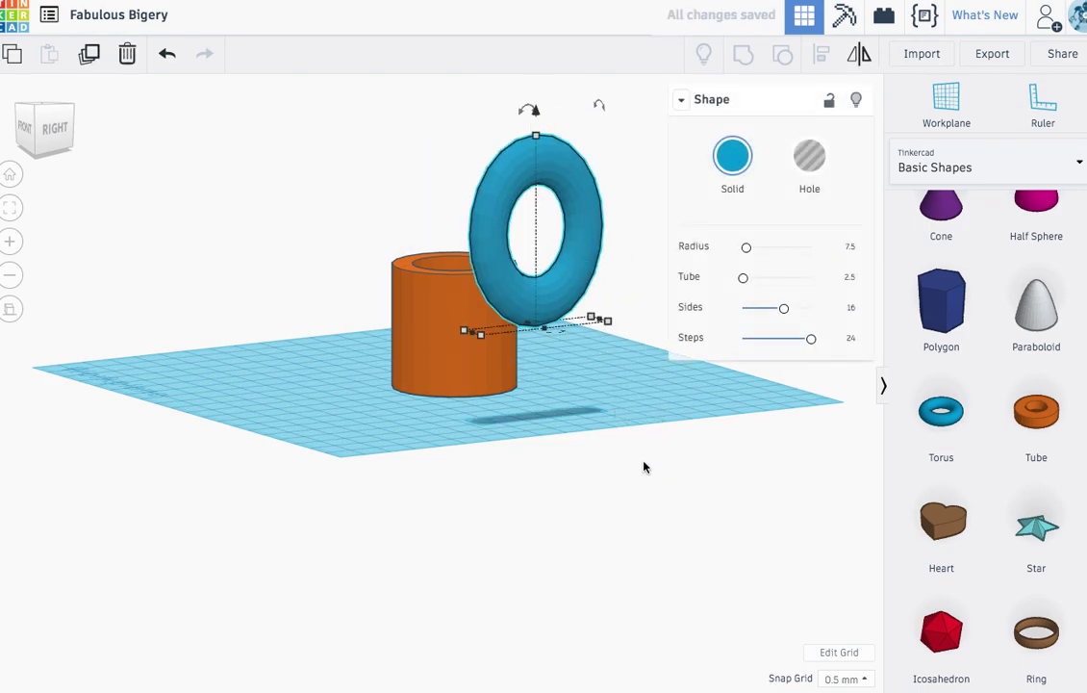
key(d)
right_drag(643, 483, 608, 414)
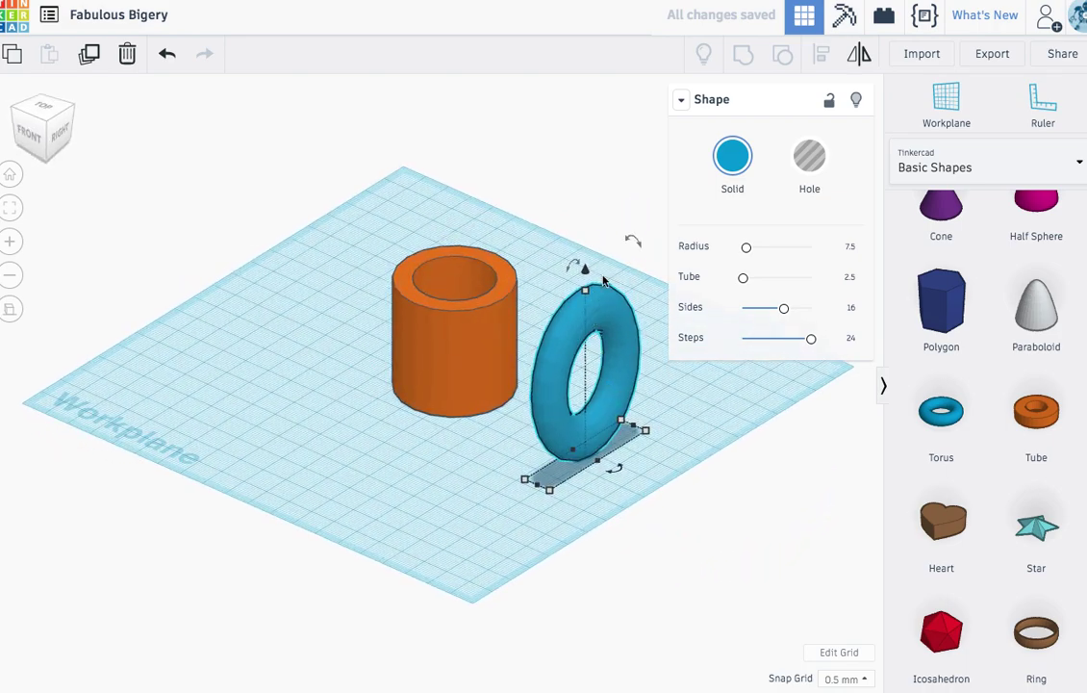
mouse_move(624, 475)
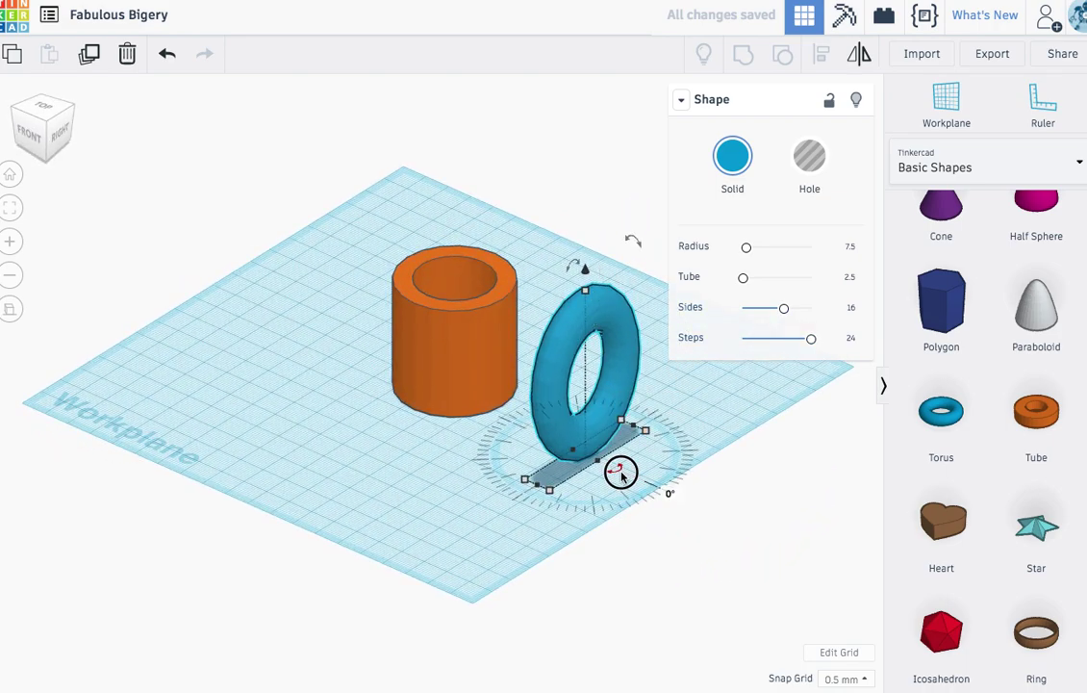
drag(621, 473, 555, 488)
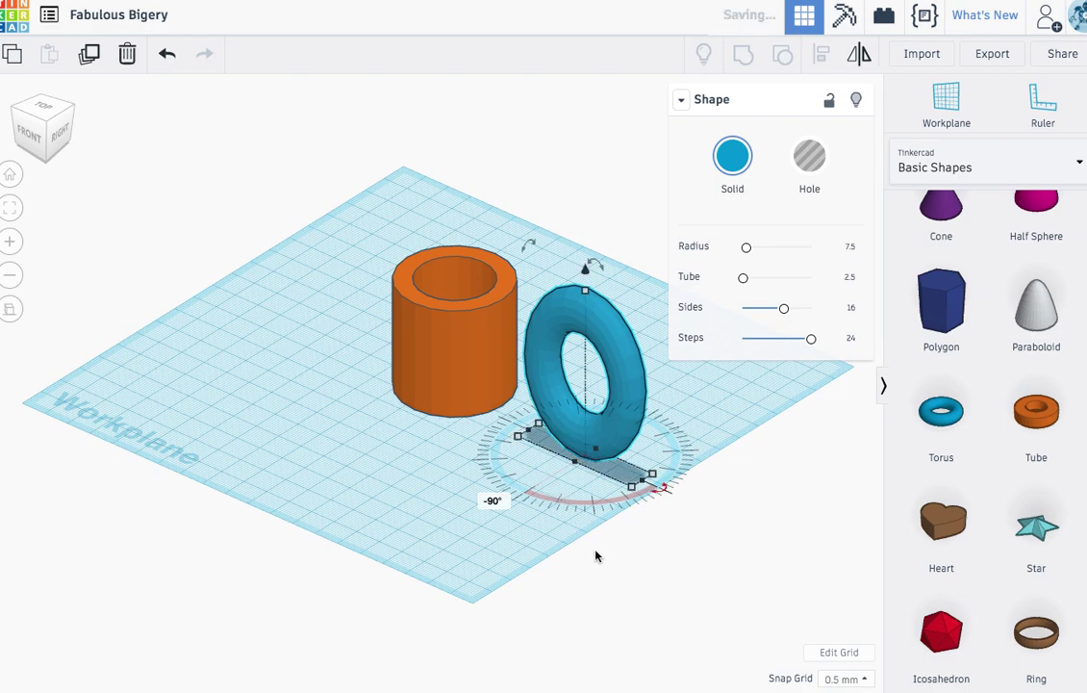
right_drag(614, 561, 192, 236)
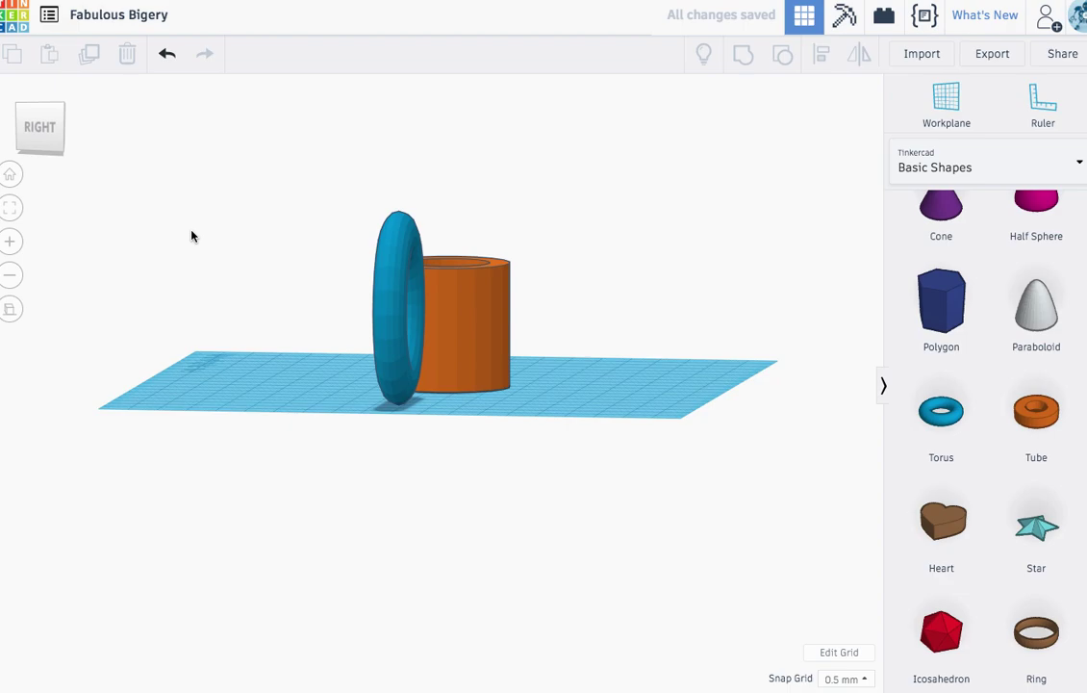
- From the right view, slide the torus away from the orange cup
click(48, 122)
click(440, 322)
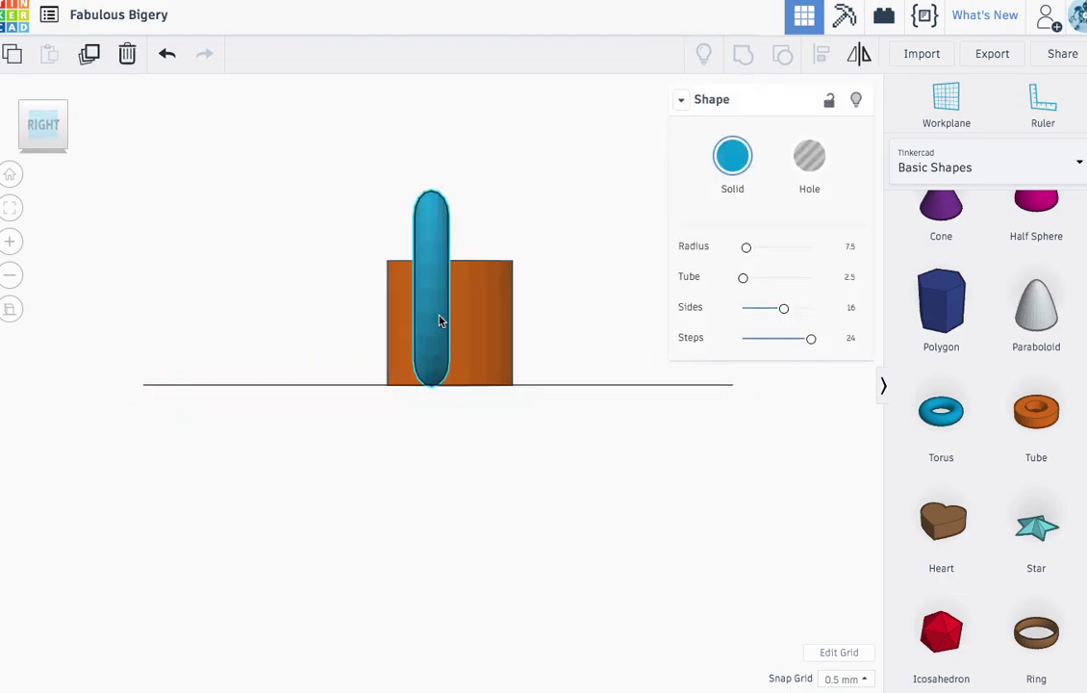
drag(440, 322, 284, 310)
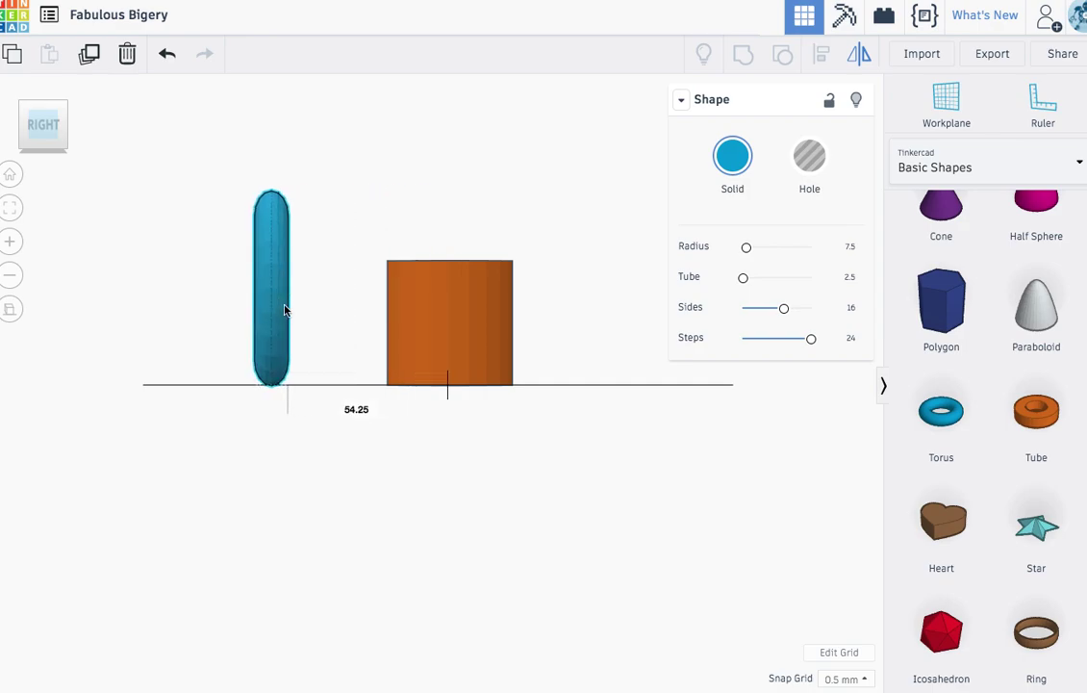
scroll(352, 354, up, 5)
click(349, 361)
scroll(350, 360, up, 2)
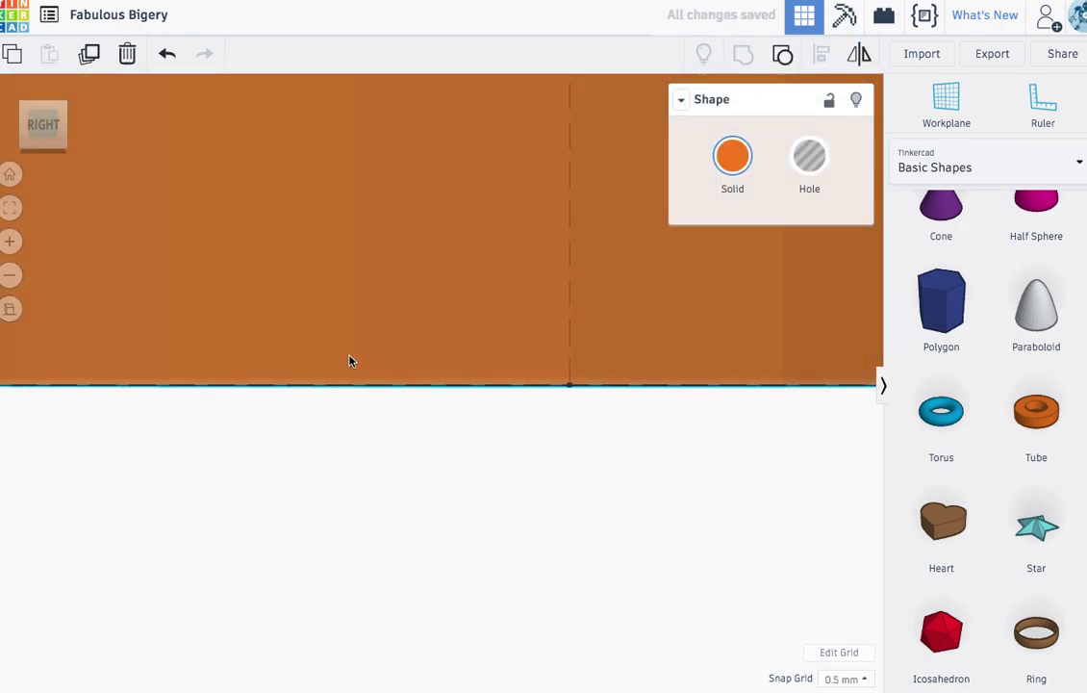
scroll(350, 361, down, 8)
scroll(351, 359, up, 3)
- Resize the torus to 55.50 mm tall with a narrower 43.50 × 9.50 mm footprint
right_drag(357, 359, 534, 383)
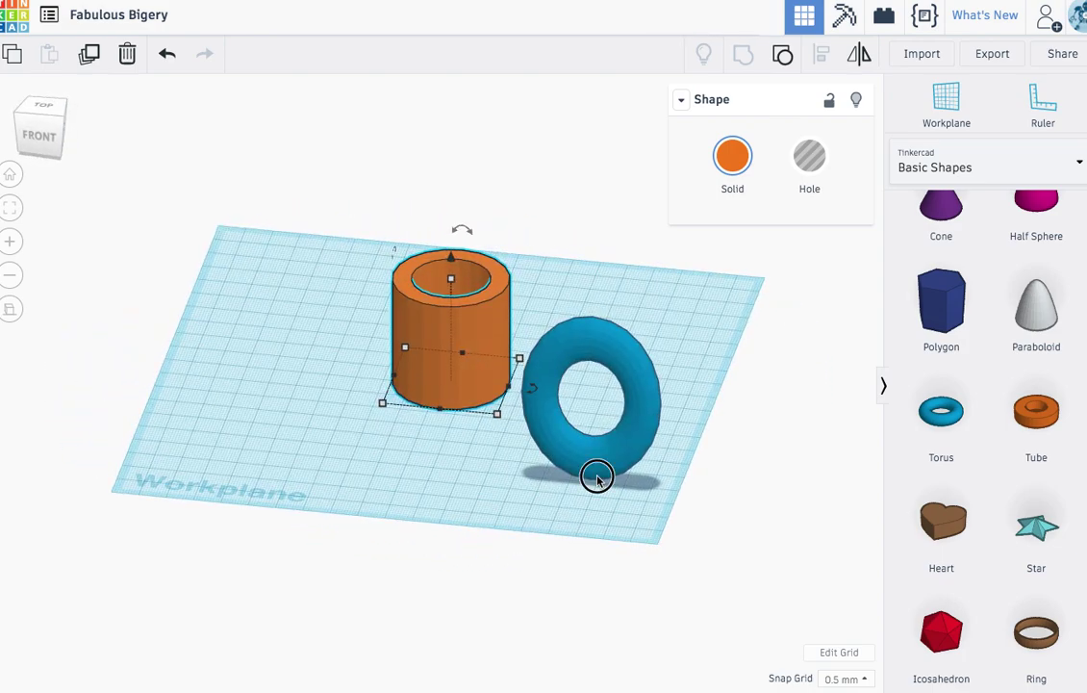
click(604, 452)
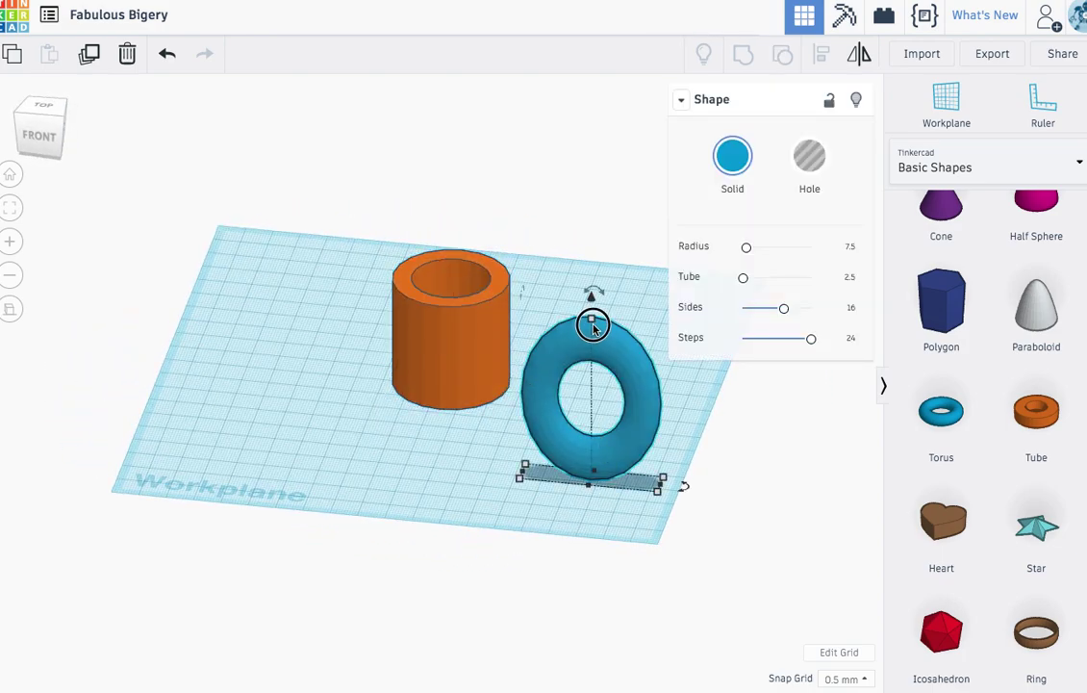
drag(594, 321, 593, 343)
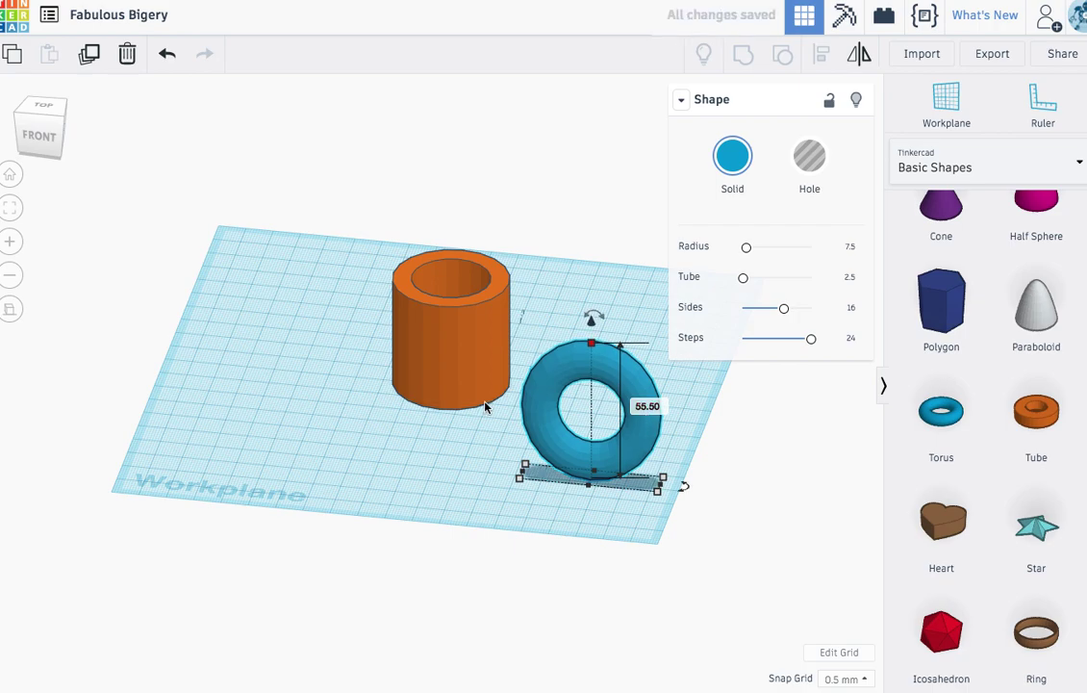
drag(520, 481, 544, 480)
- Add a box hole, widen it, stretch it to 66.50 mm tall, and slide it over the torus's left half
click(646, 287)
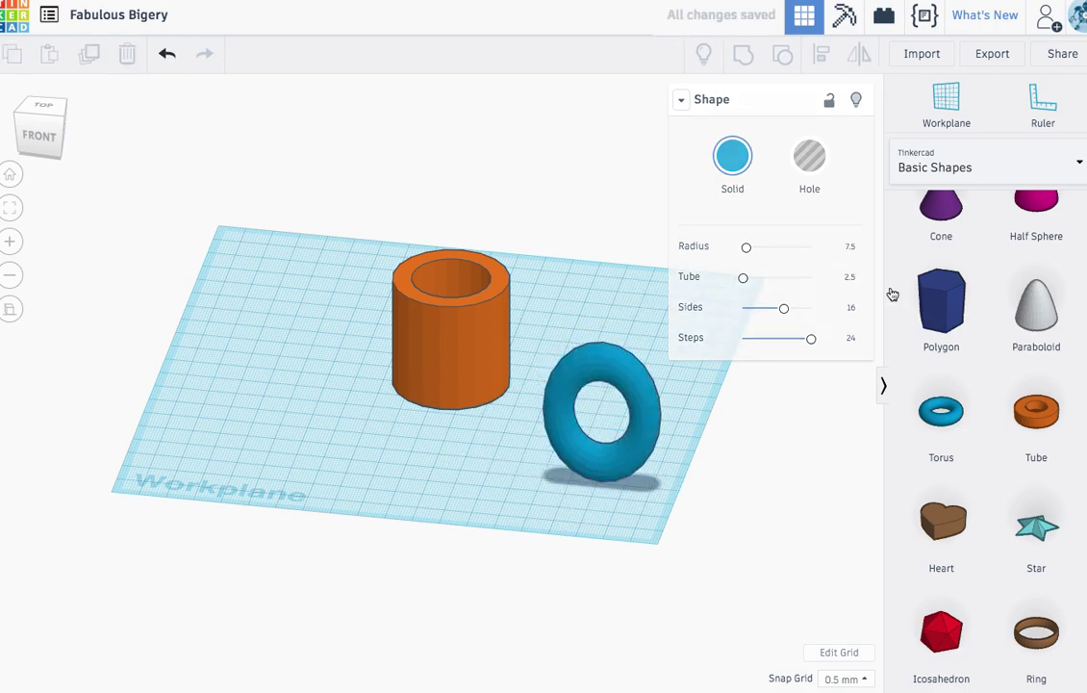
scroll(951, 274, up, 6)
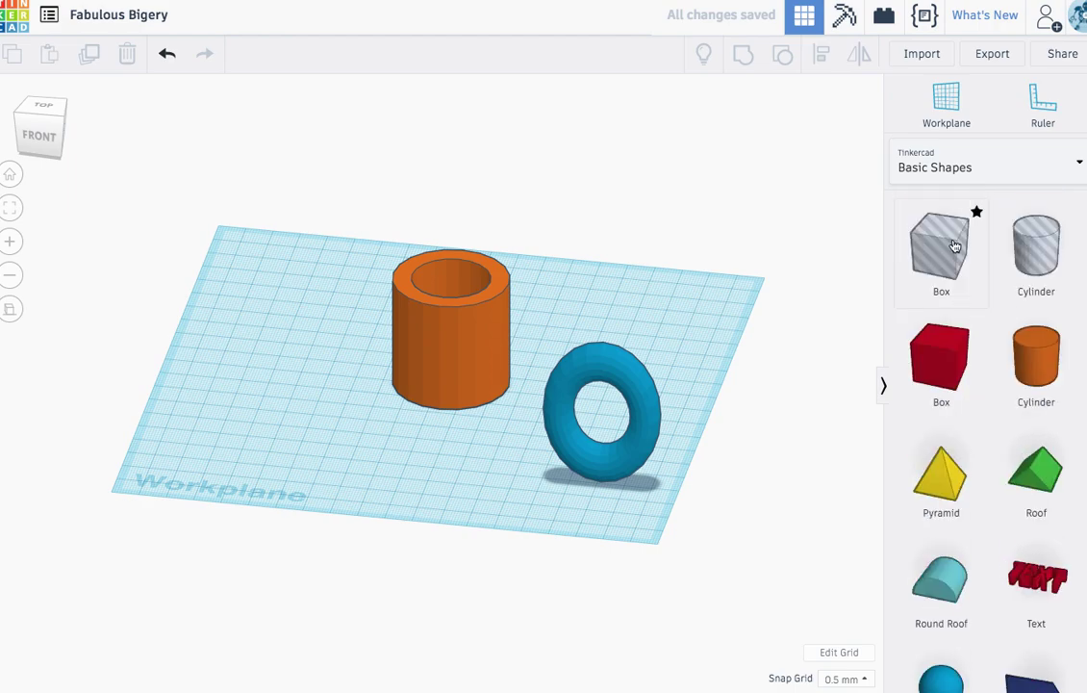
drag(954, 246, 510, 464)
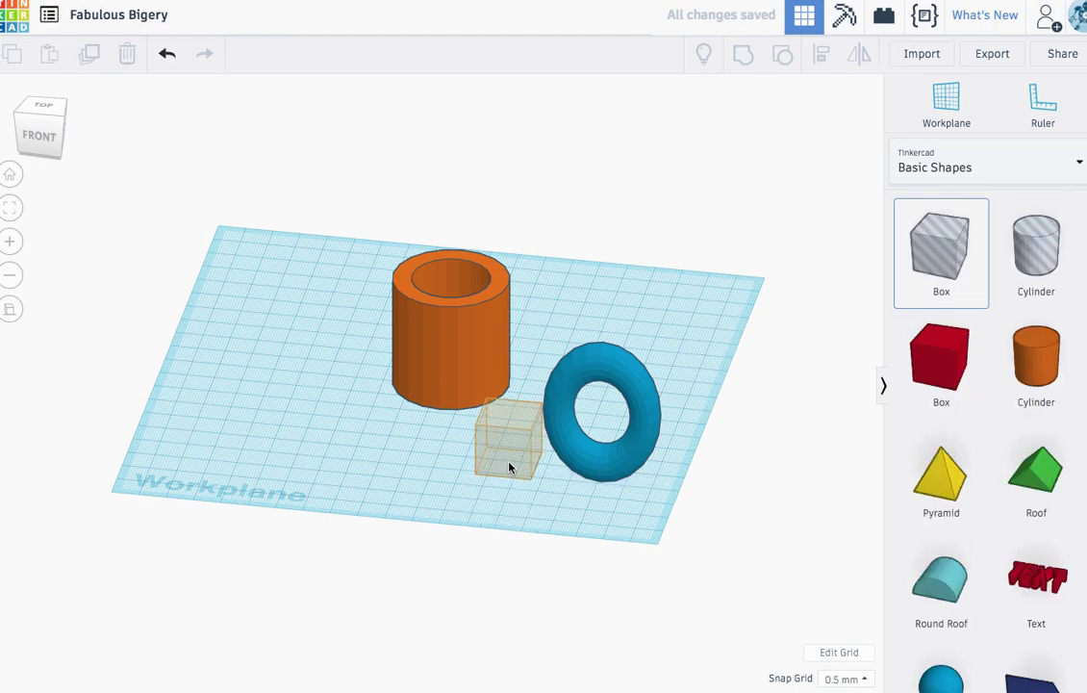
drag(508, 417, 508, 329)
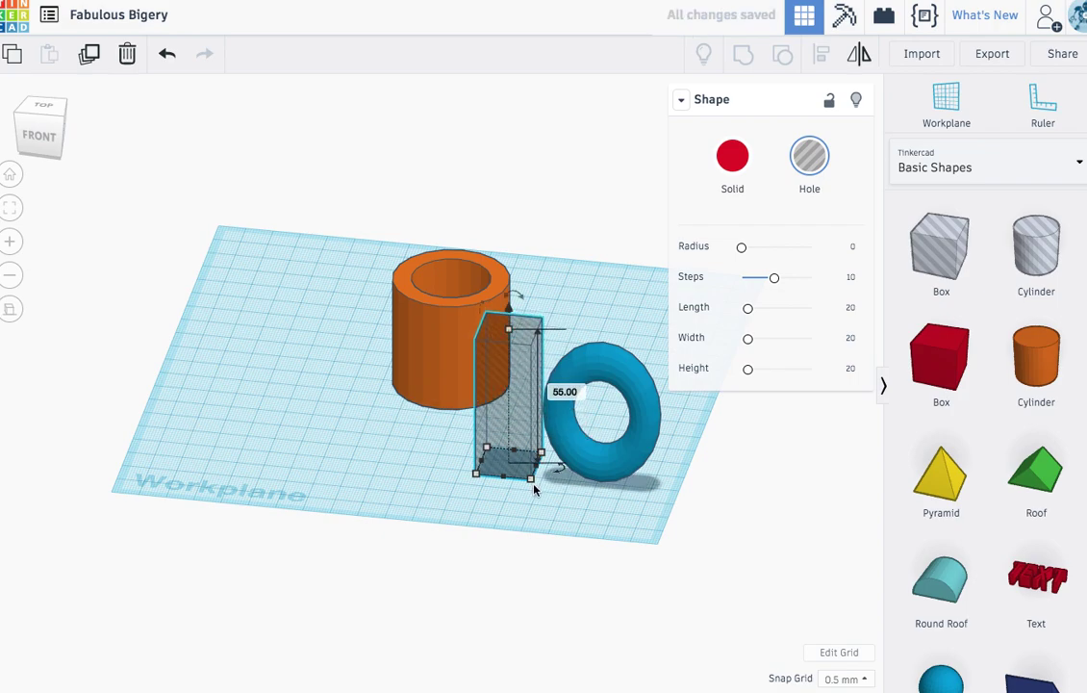
drag(532, 481, 558, 507)
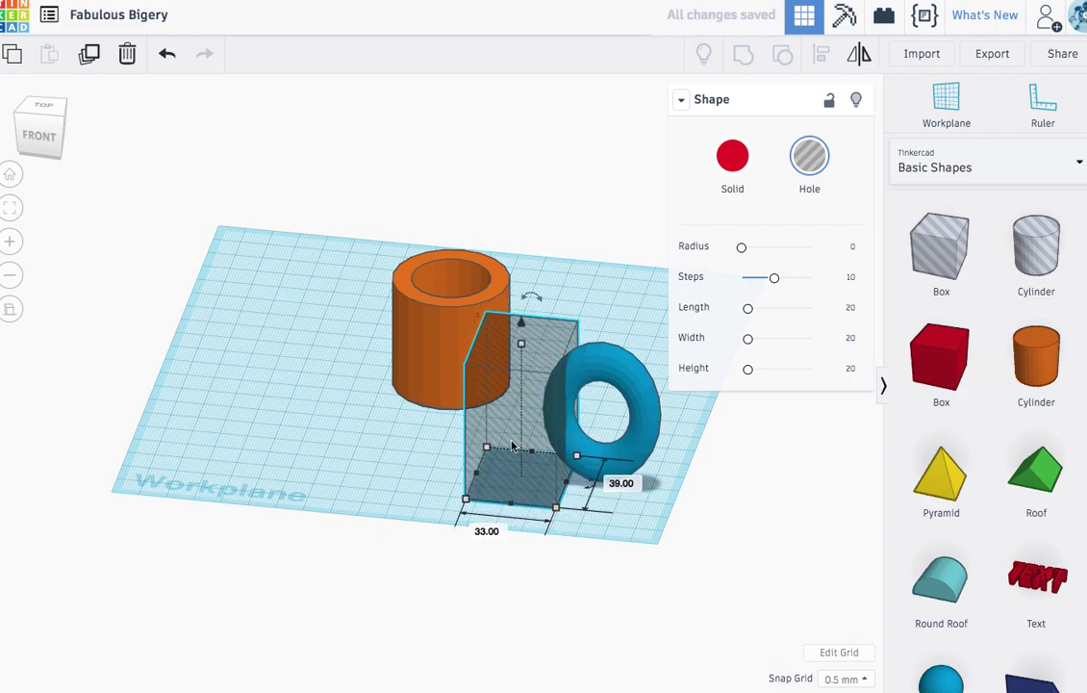
click(382, 455)
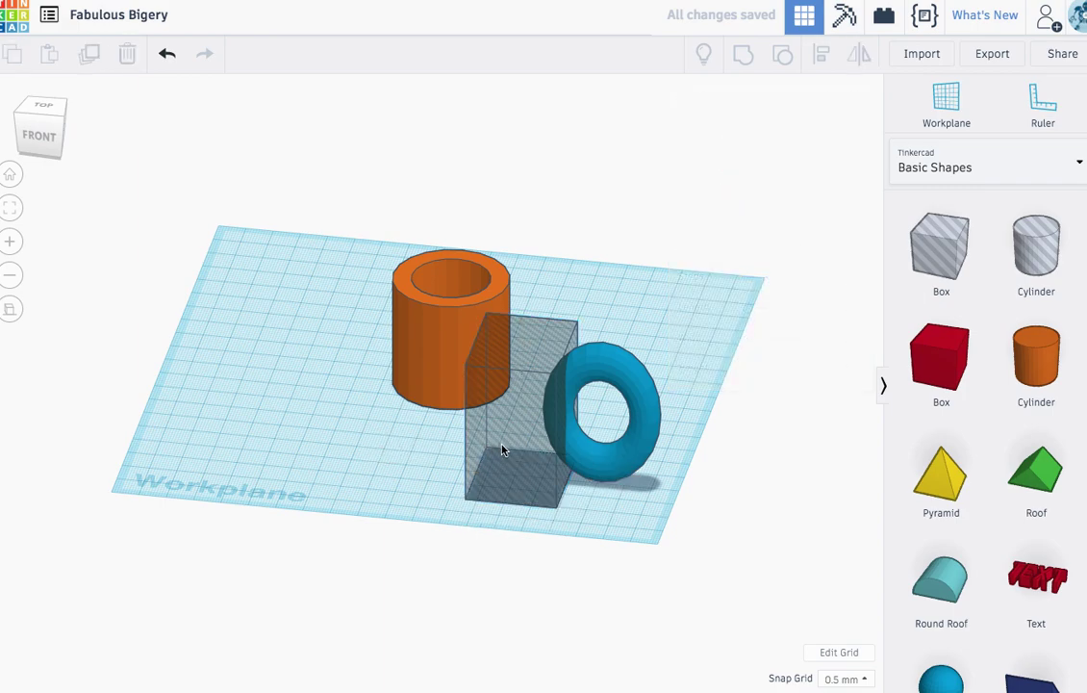
click(507, 474)
drag(525, 464, 556, 459)
drag(563, 344, 559, 306)
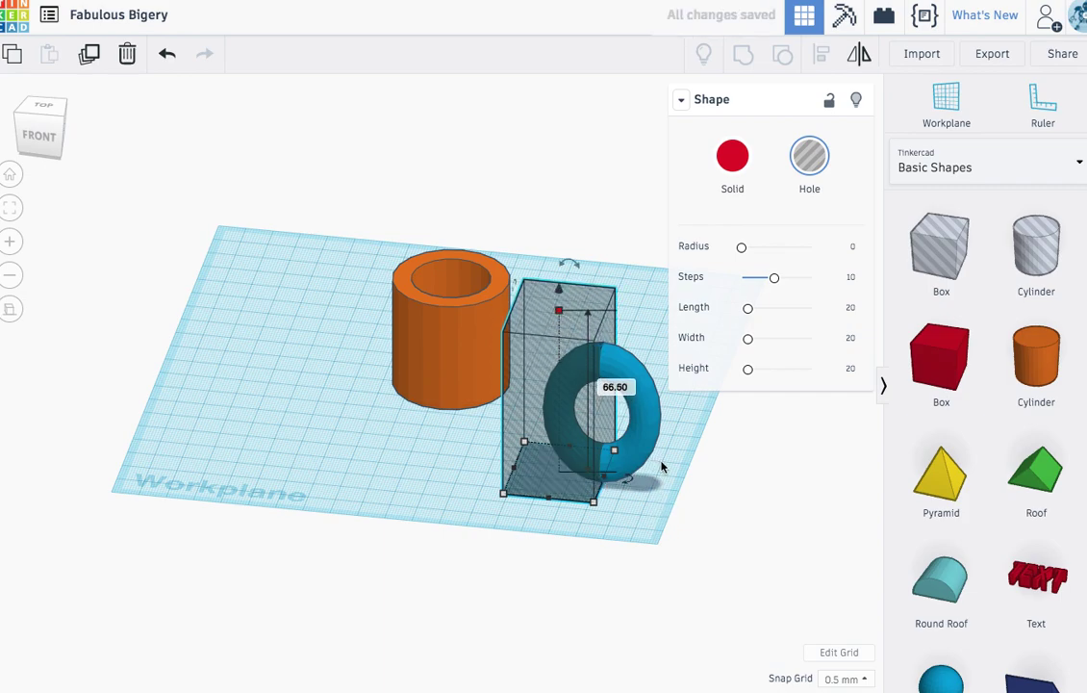
- Group the blue torus with the box hole to cut it into a half ring
click(599, 546)
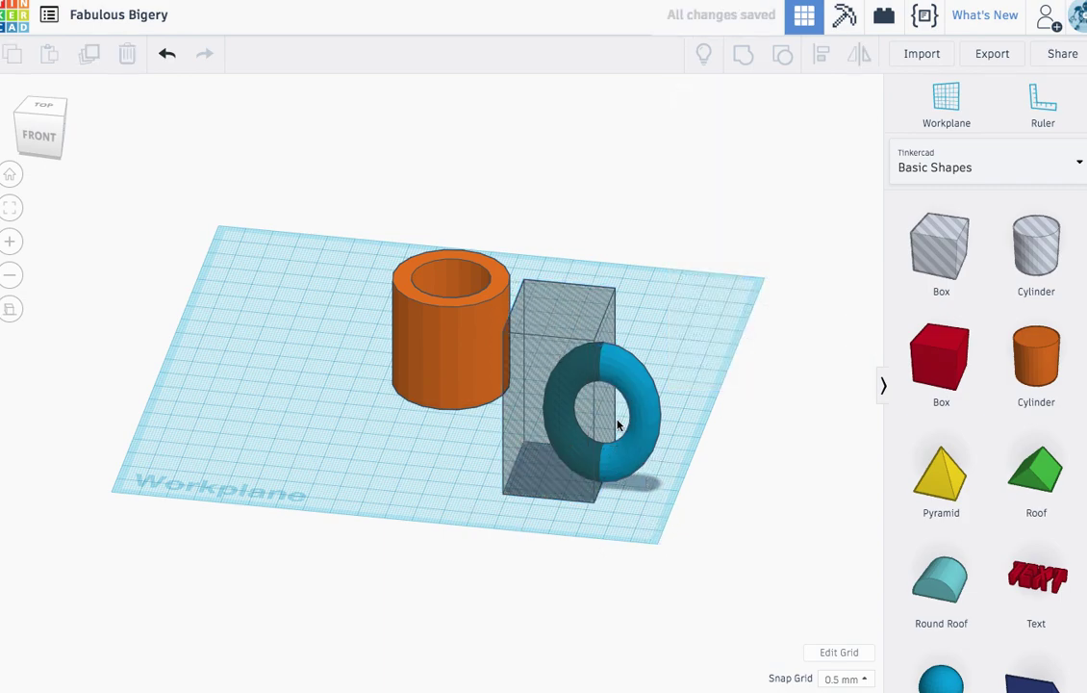
click(646, 406)
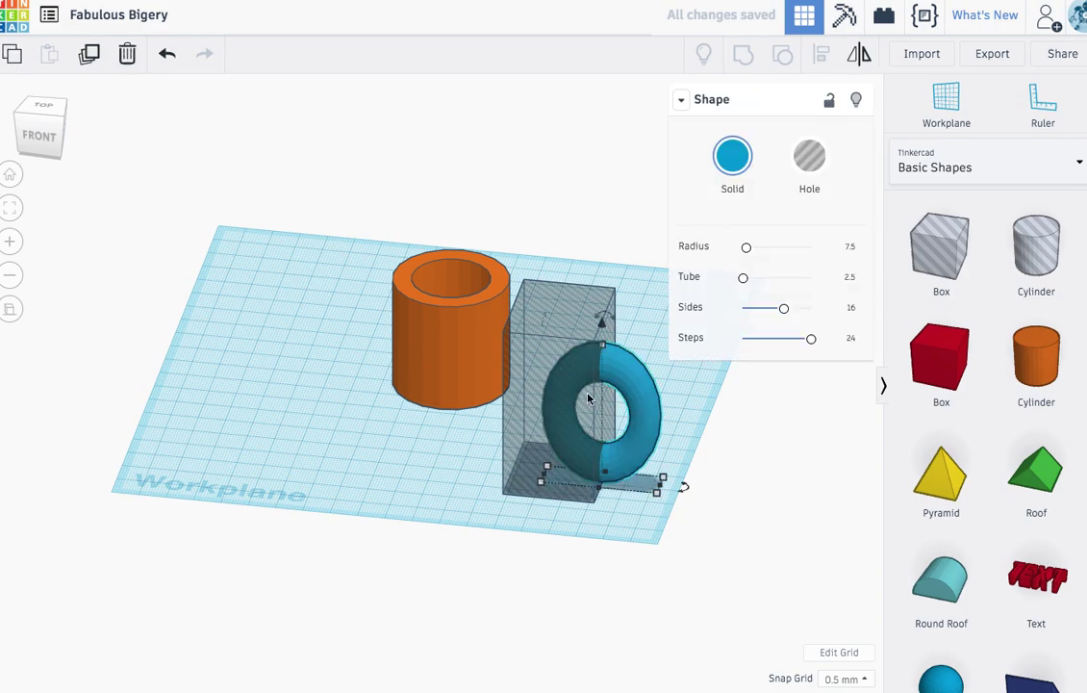
shift+click(526, 426)
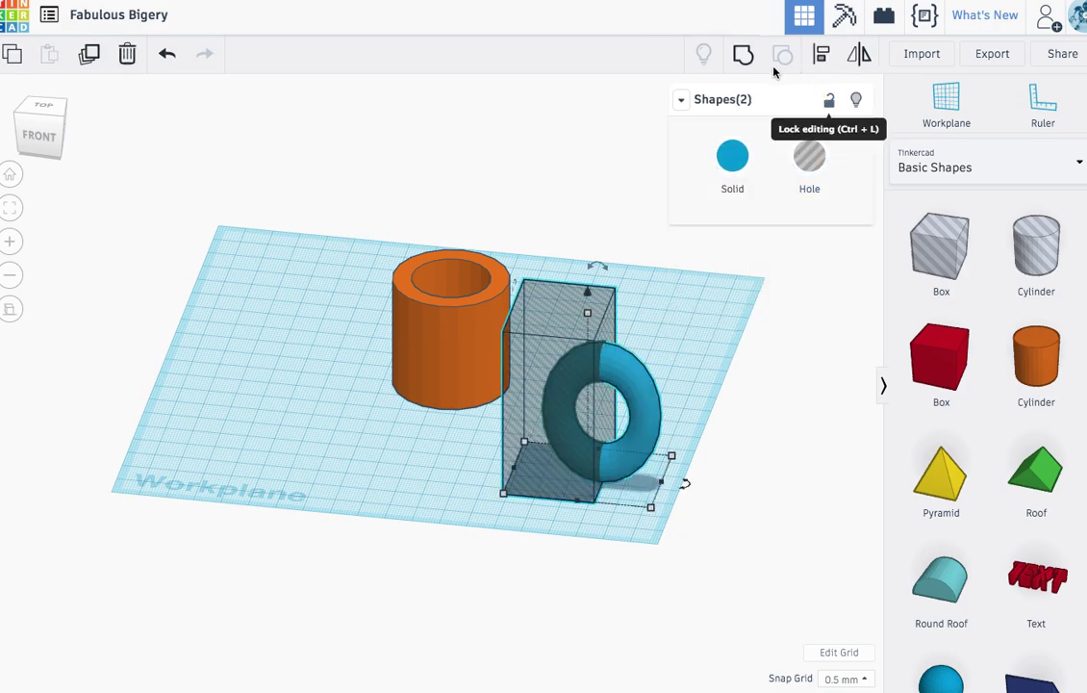
click(743, 54)
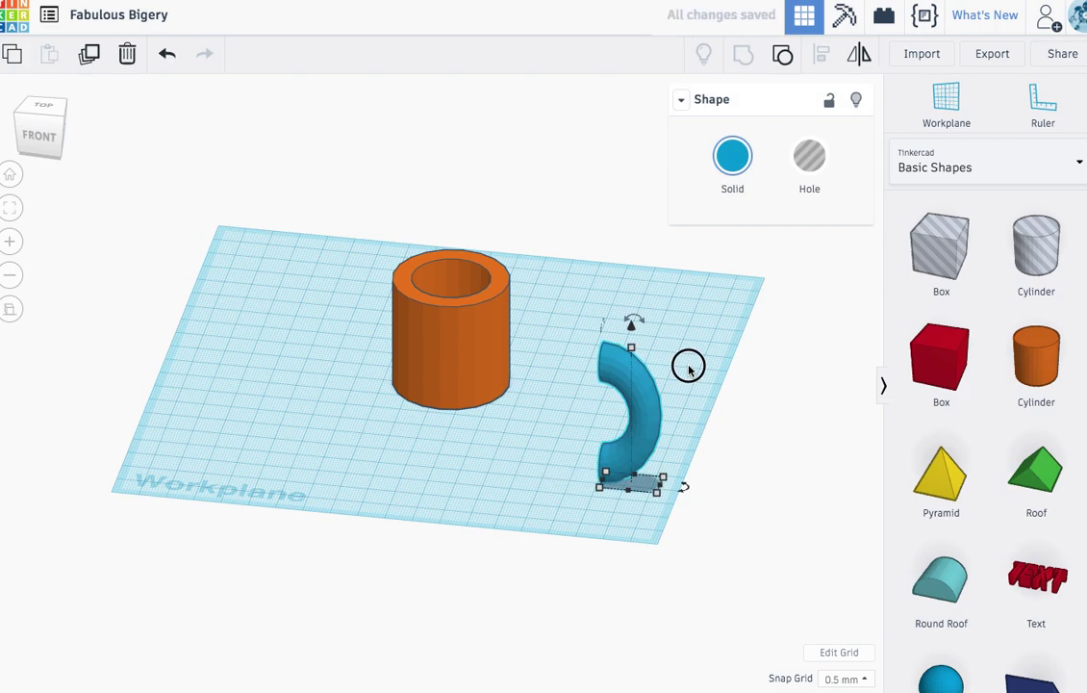
- Move the half torus so it presses into the orange cylinder's side
click(687, 445)
right_drag(687, 444, 605, 432)
click(604, 432)
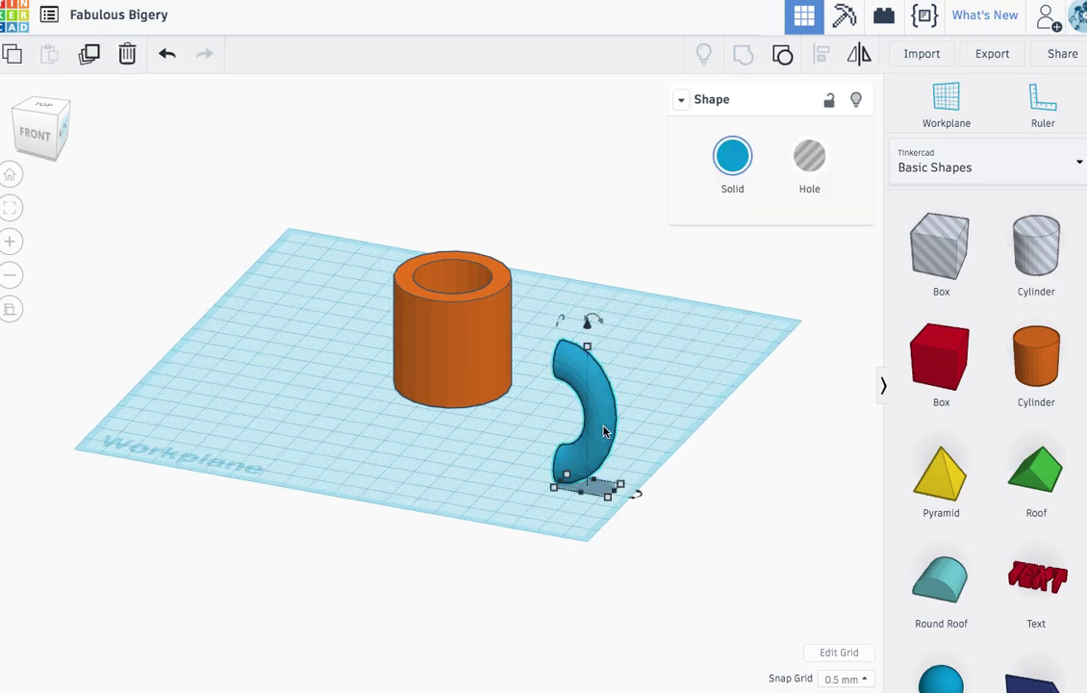
drag(605, 432, 539, 340)
right_drag(597, 394, 578, 414)
drag(525, 361, 549, 379)
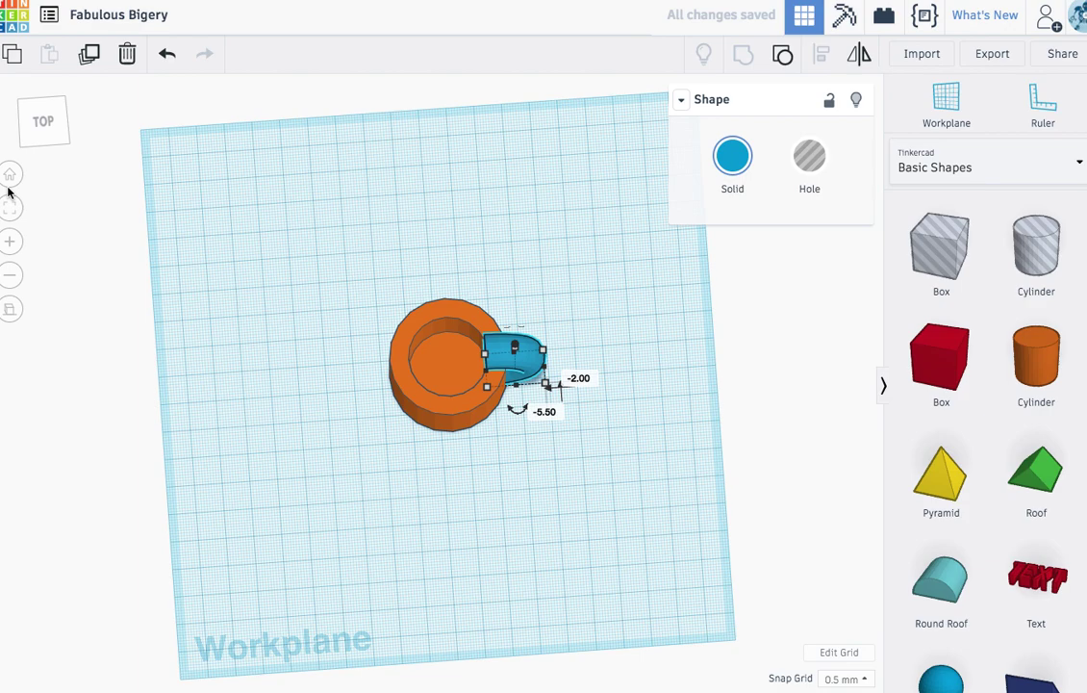
- From the top view, nudge the half-torus handle right so it sits centred on the cup's side
click(40, 123)
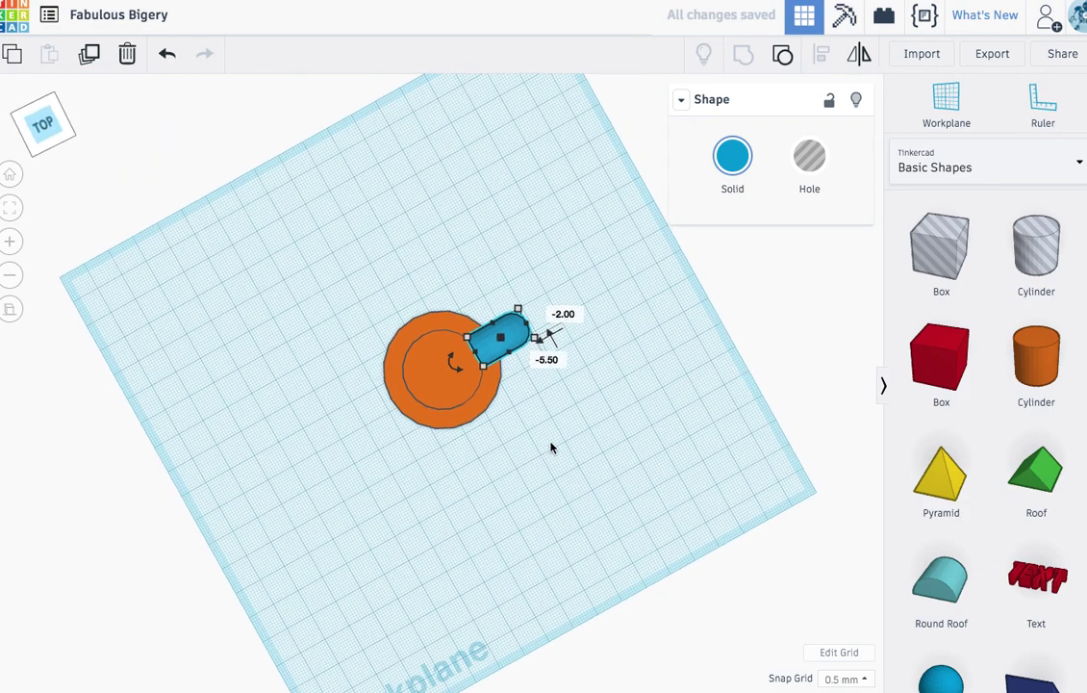
mouse_move(530, 380)
mouse_down()
mouse_move(543, 375)
mouse_move(539, 388)
mouse_up()
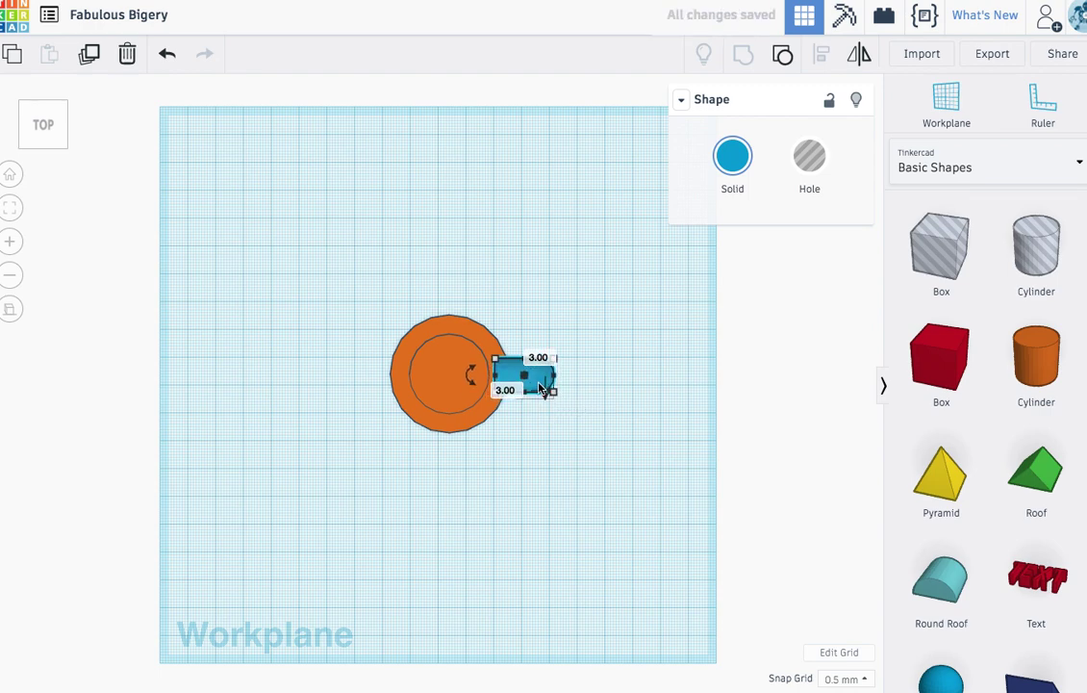
click(616, 396)
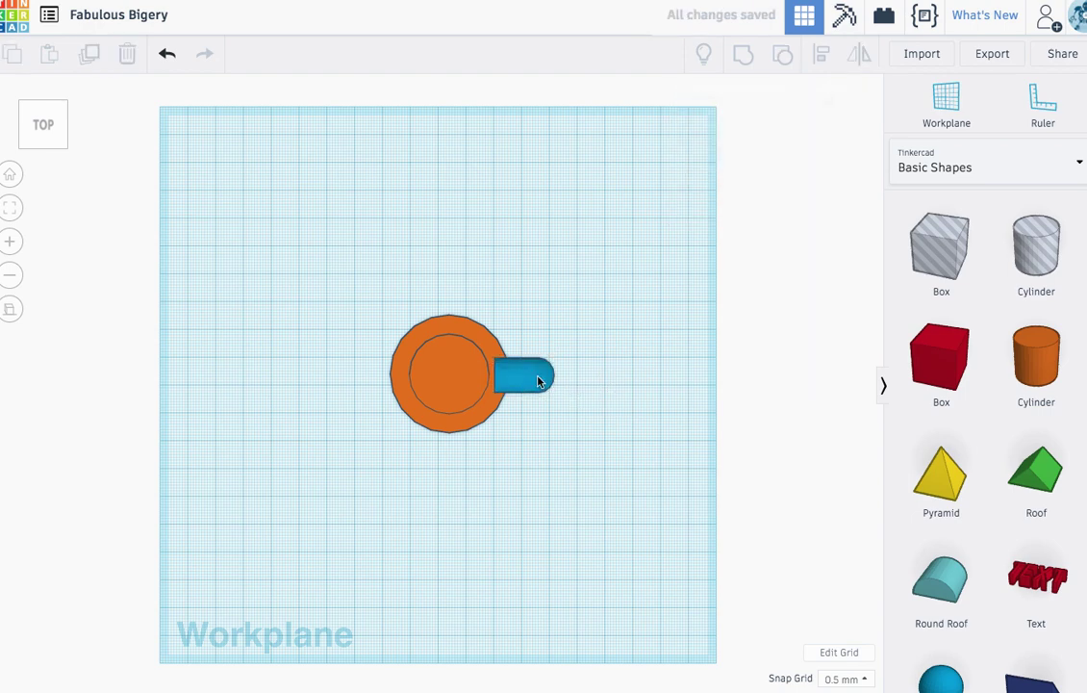
key(ctrl+z)
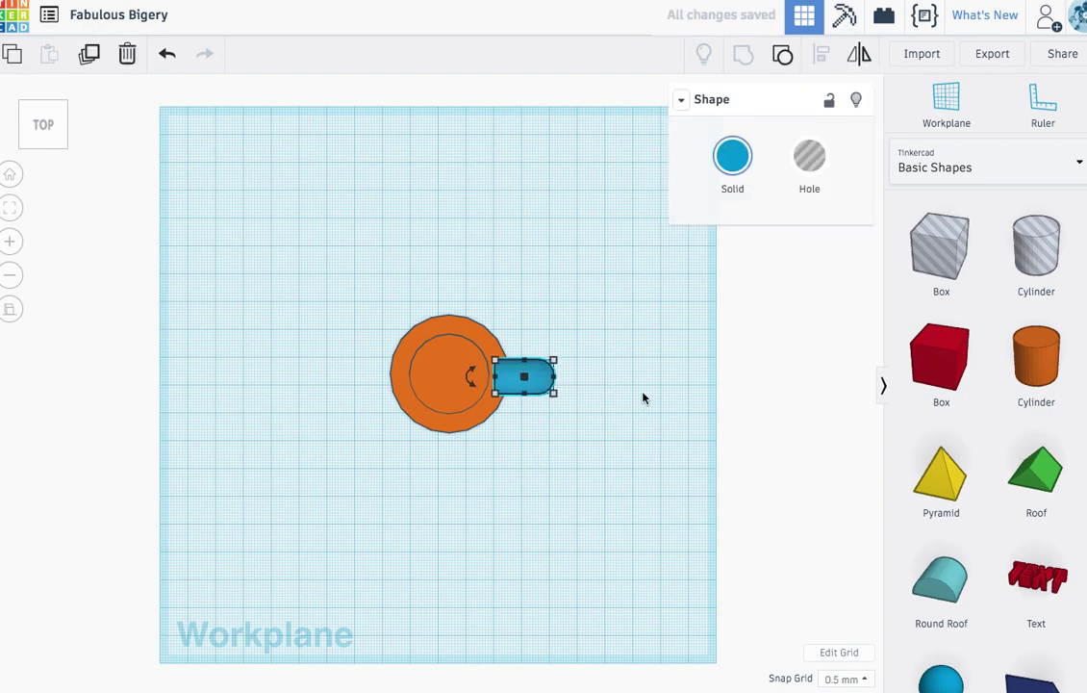
click(640, 398)
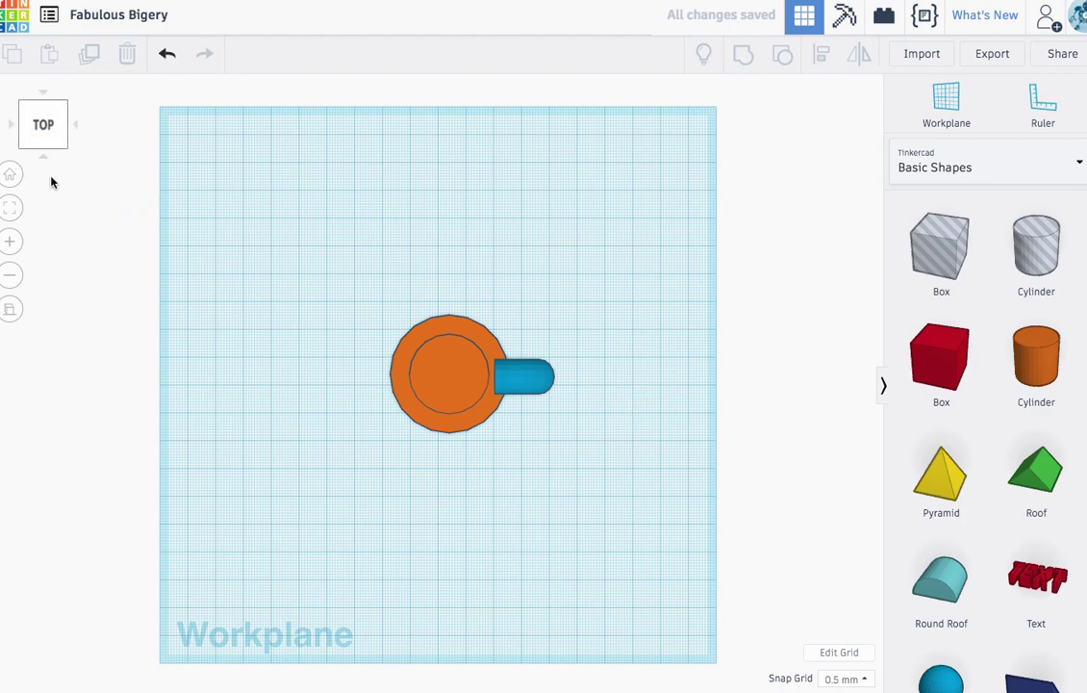
- In the front view, stretch the orange cylinder taller
click(44, 159)
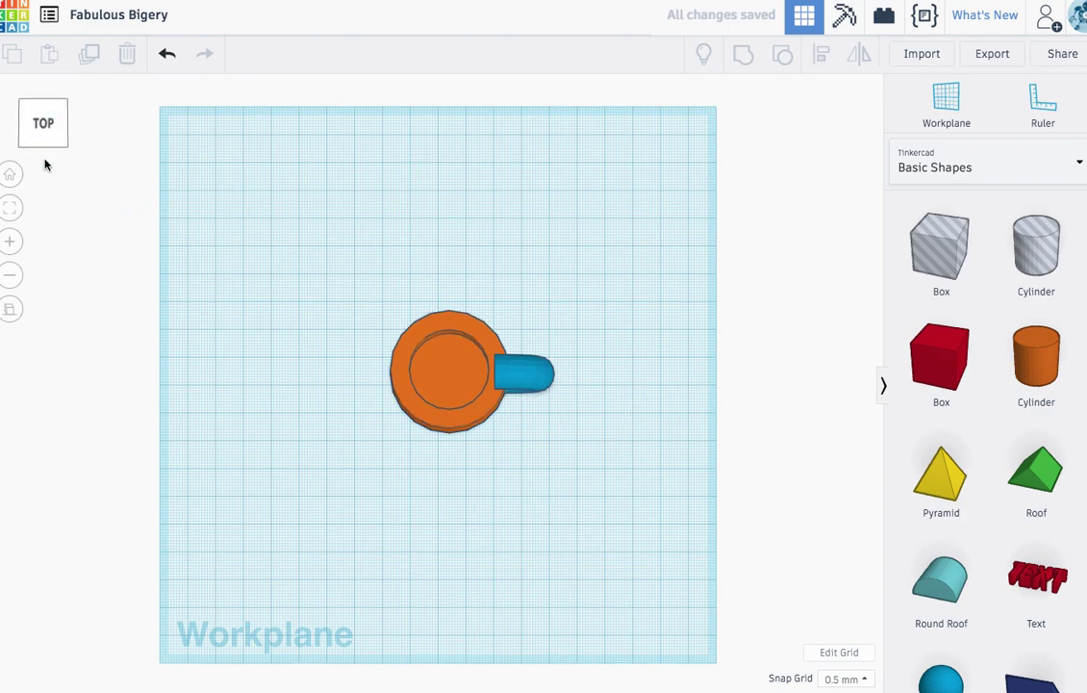
click(461, 332)
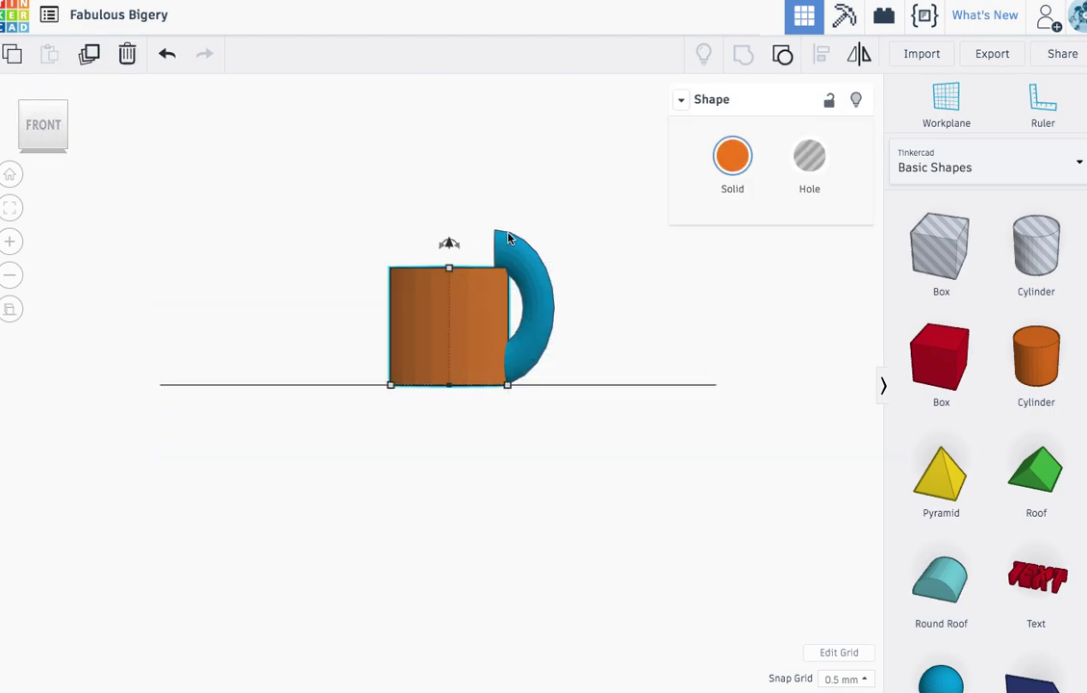
drag(449, 270, 442, 211)
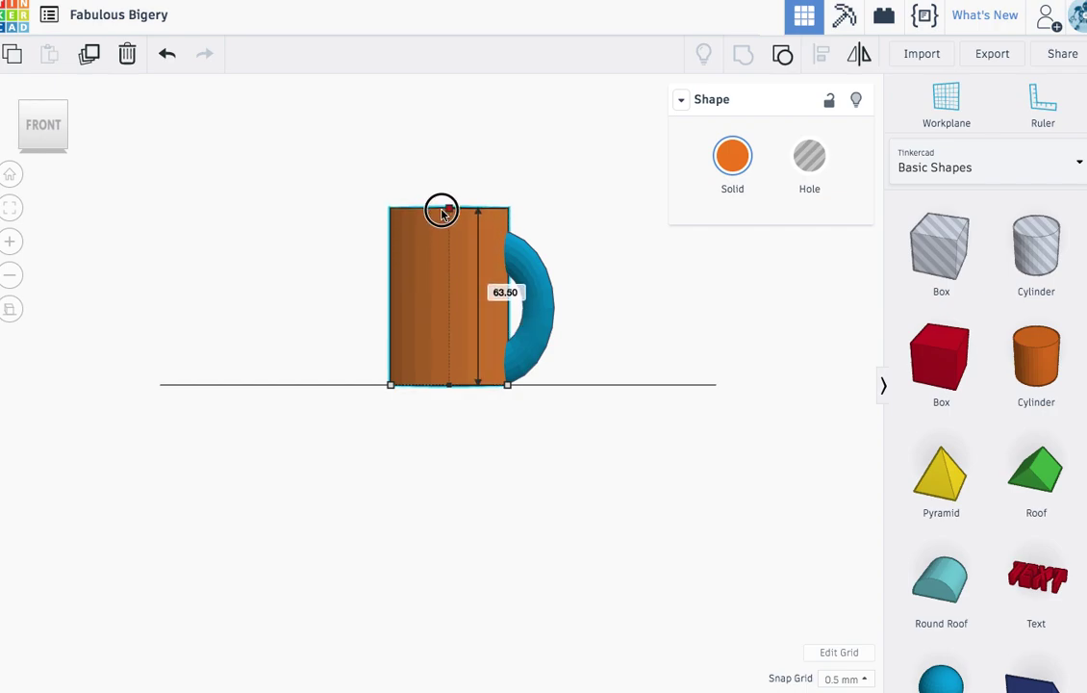
click(584, 289)
- Widen the half-torus handle to 29.00 mm and lift it about 4 mm
click(550, 324)
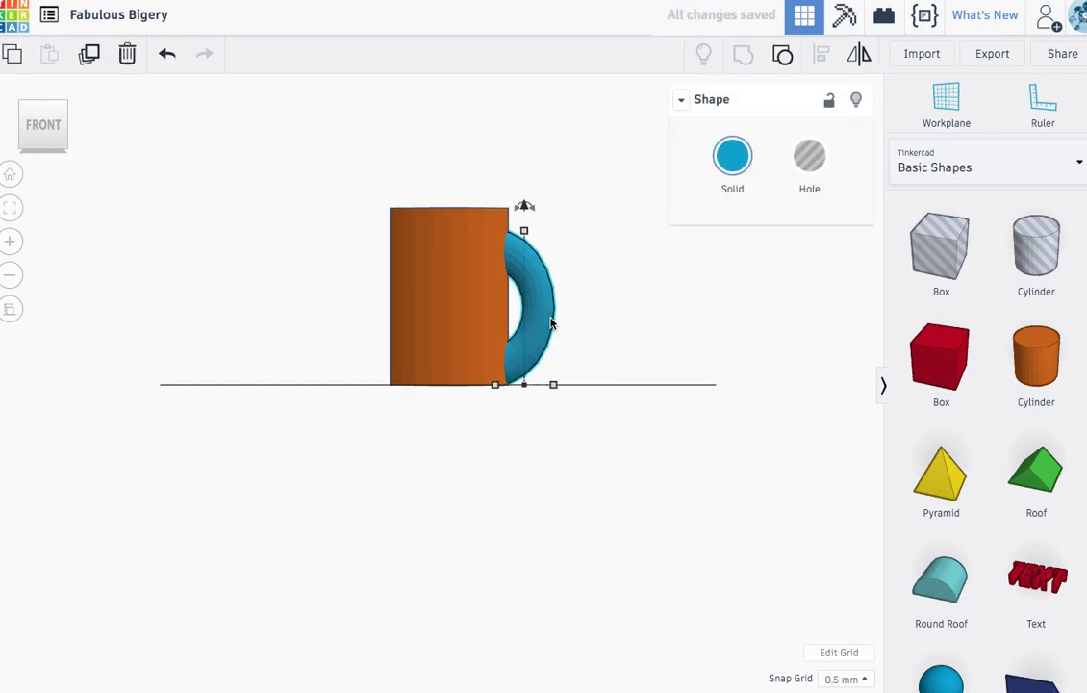
drag(550, 383, 573, 387)
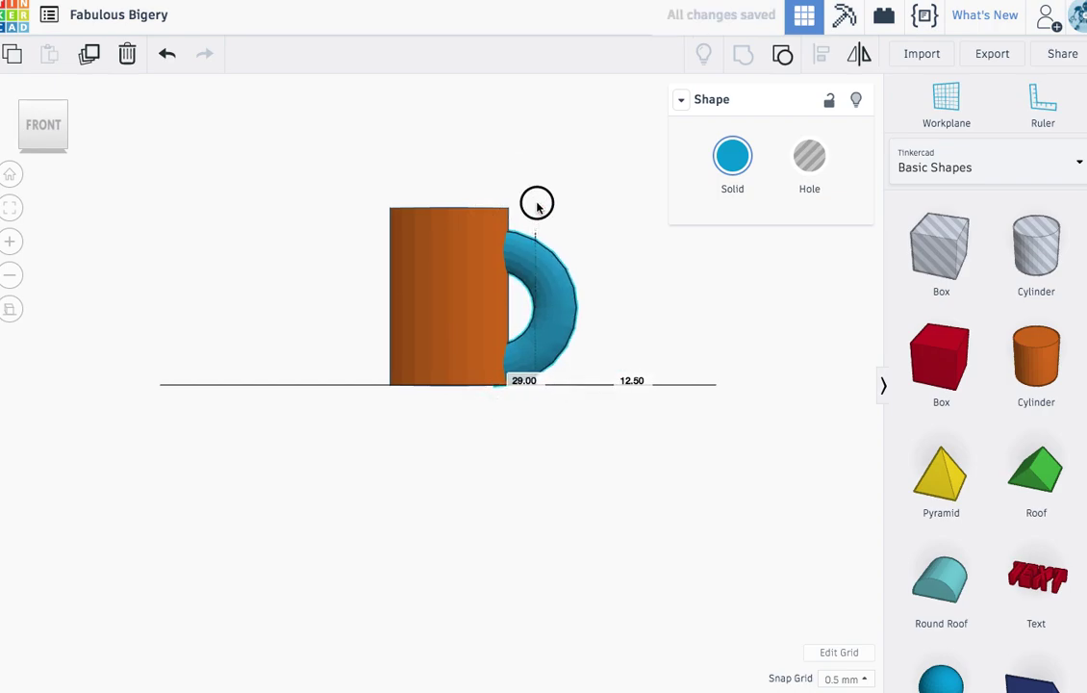
drag(536, 202, 537, 198)
click(706, 345)
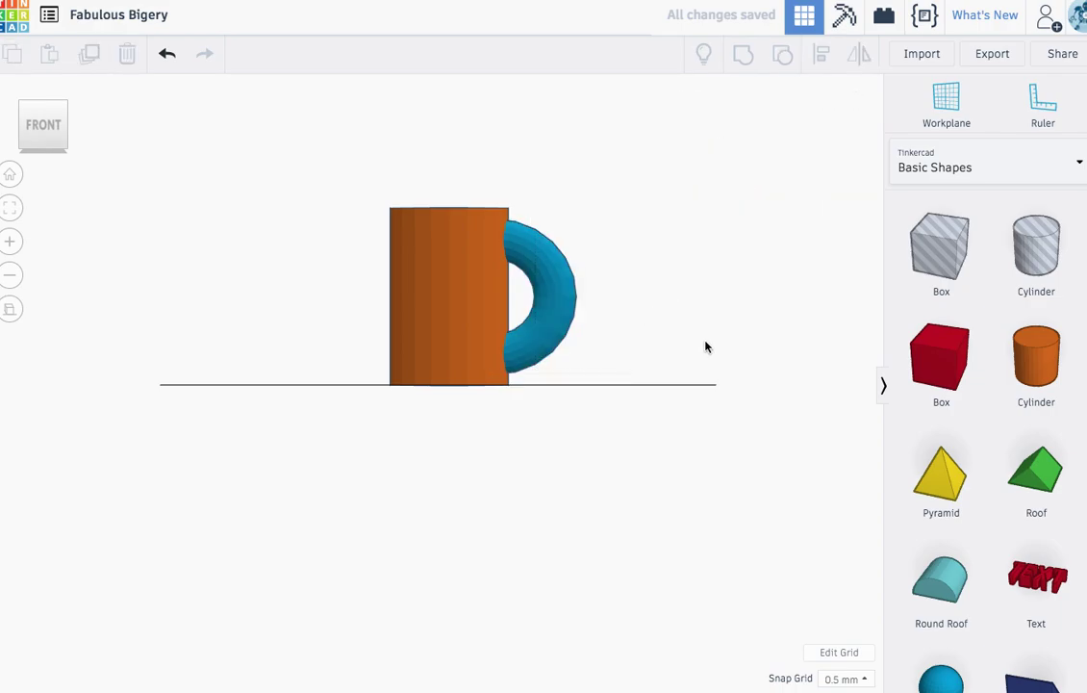
right_drag(706, 345, 469, 337)
- Group the orange cylinder and handle into one mug solid, then orbit around it
click(469, 337)
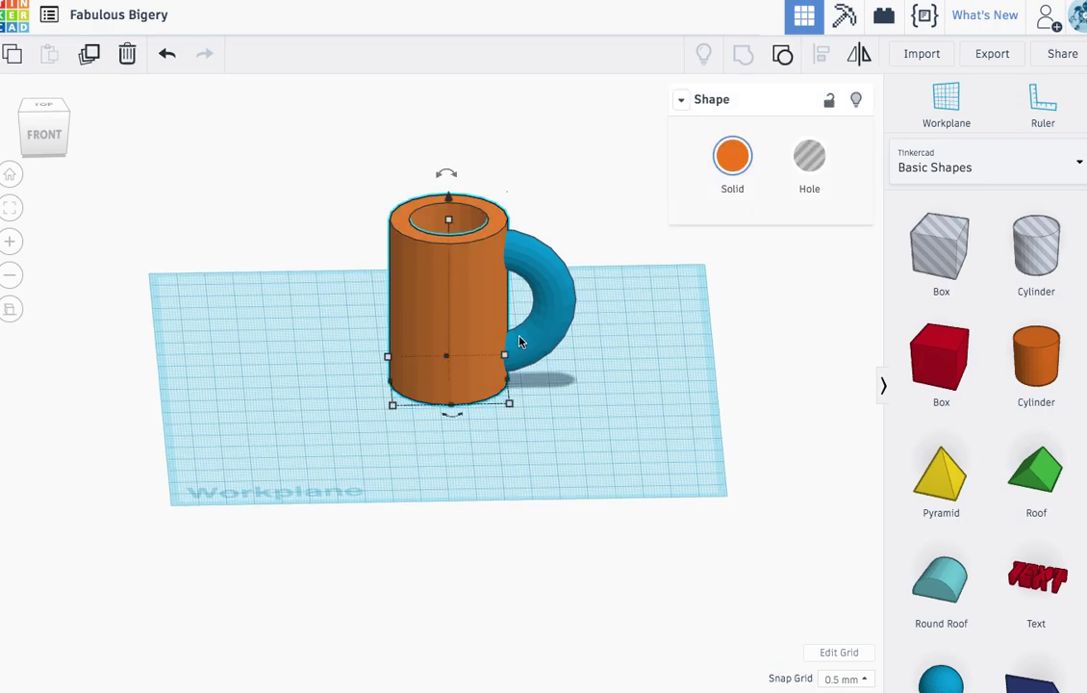
shift+click(563, 284)
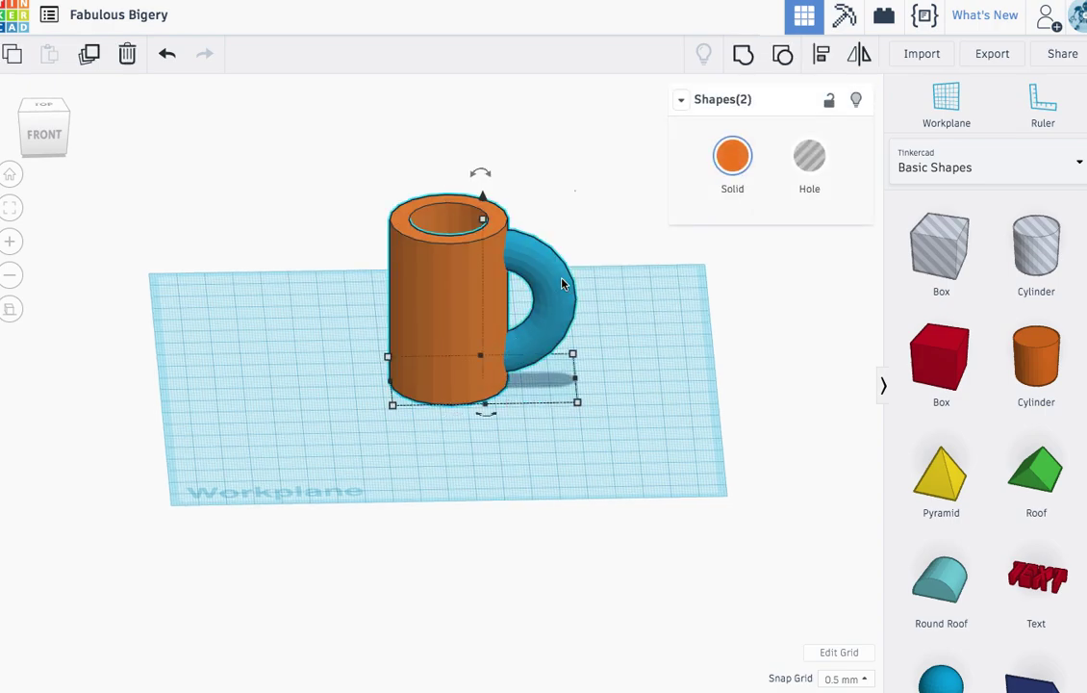
click(744, 57)
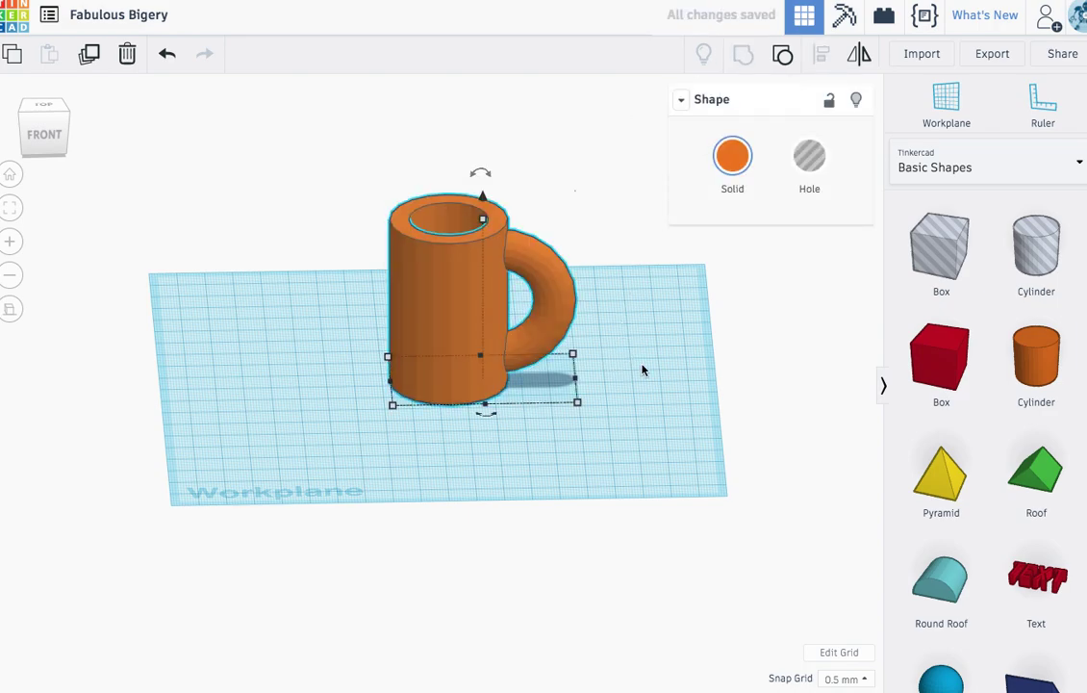
right_drag(670, 344, 707, 360)
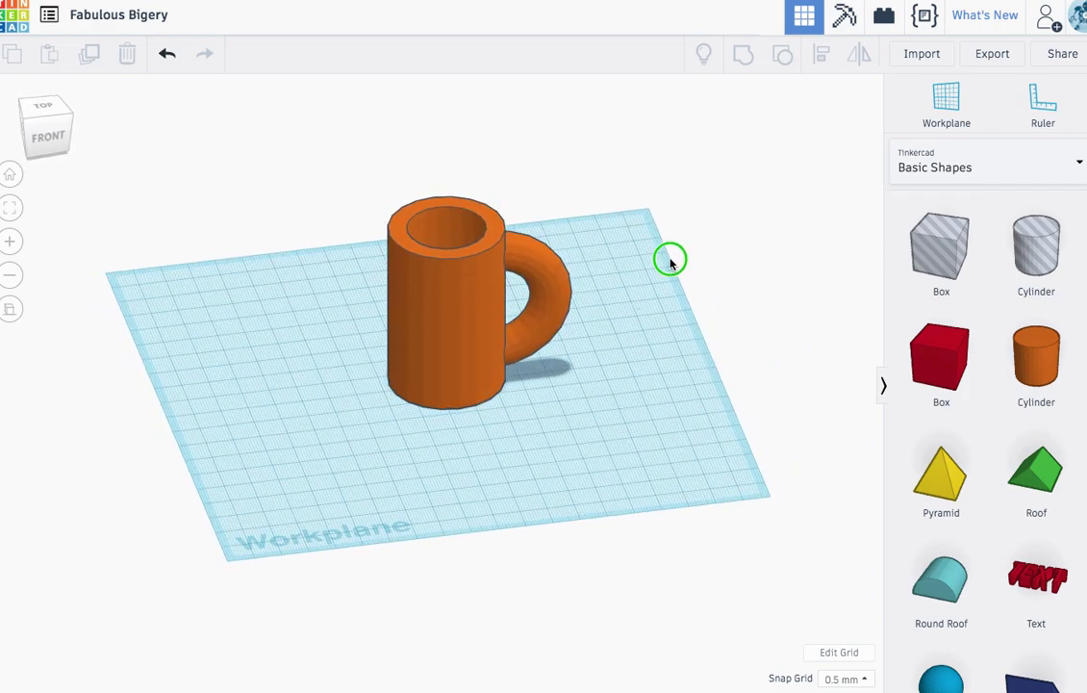
right_drag(670, 260, 808, 270)
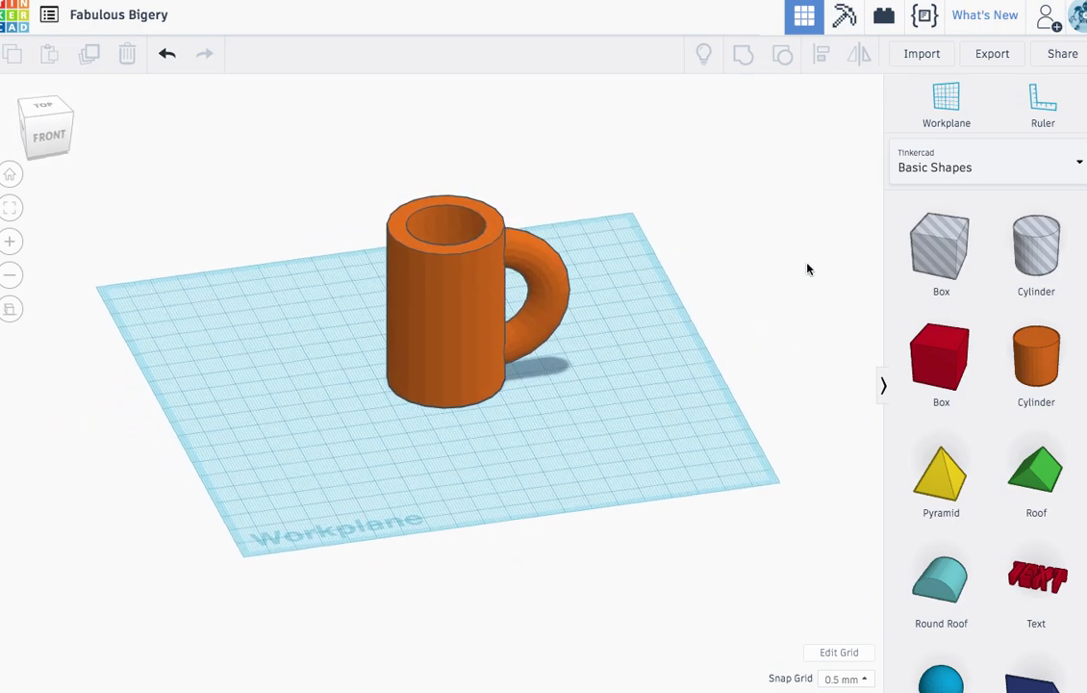
click(997, 60)
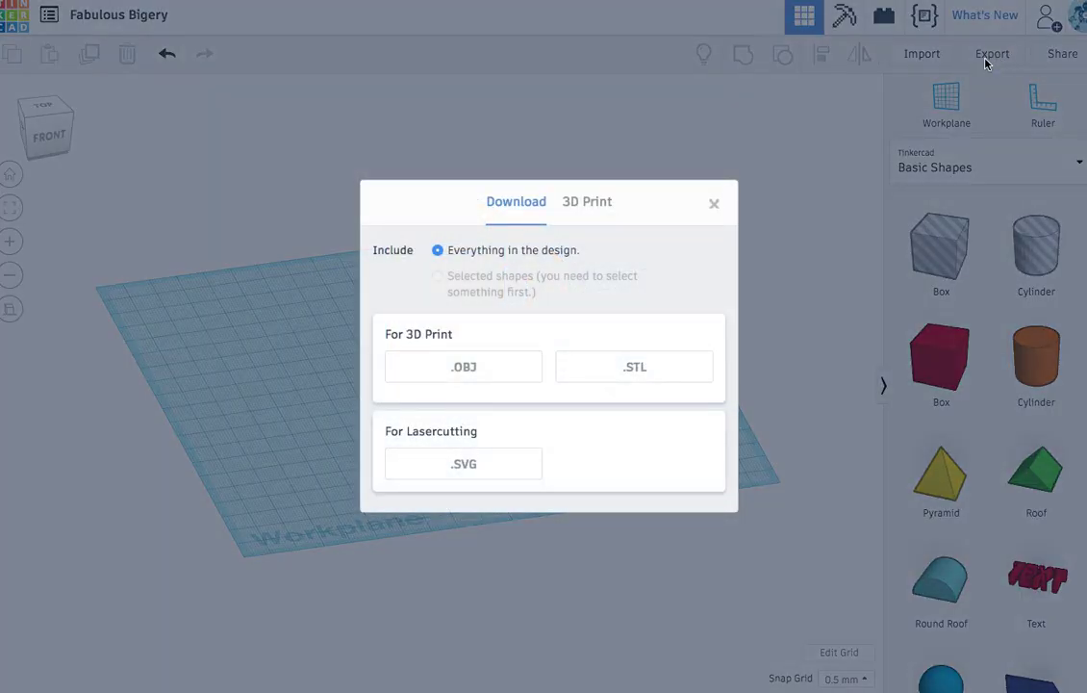